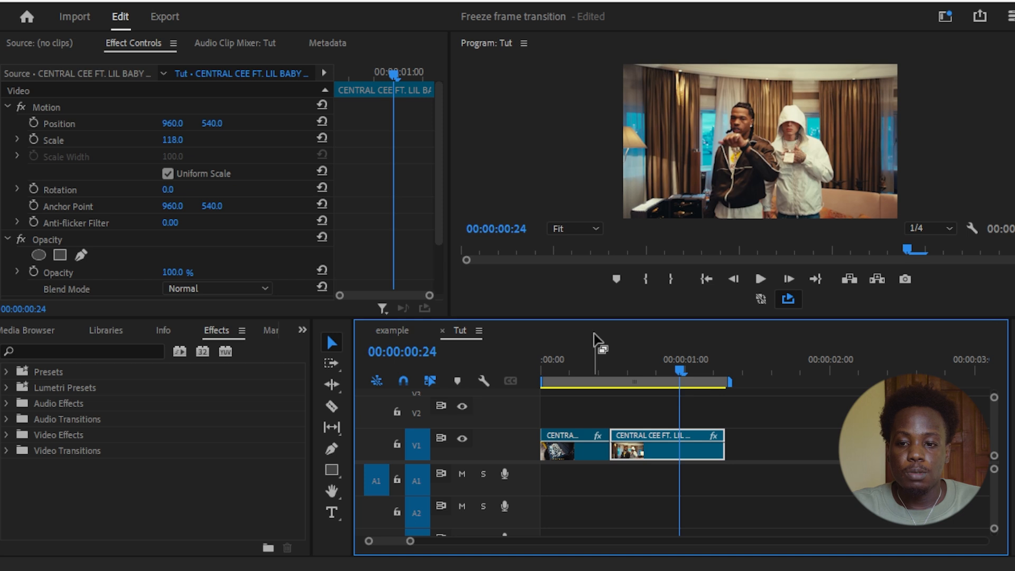
# Duplicate the second V1 clip onto track V2, directly above the original
pyautogui.click(757, 278)
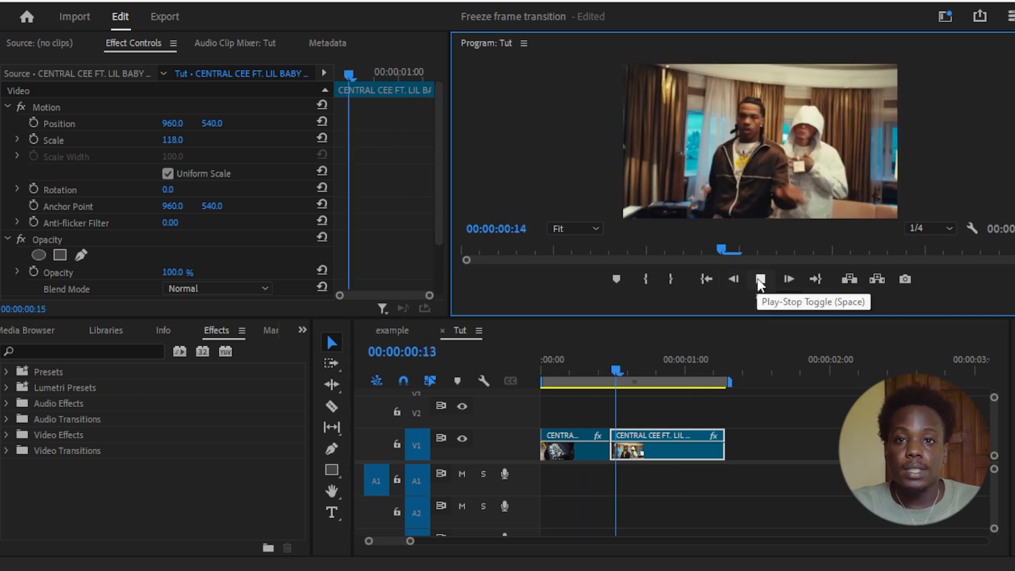
pyautogui.click(759, 279)
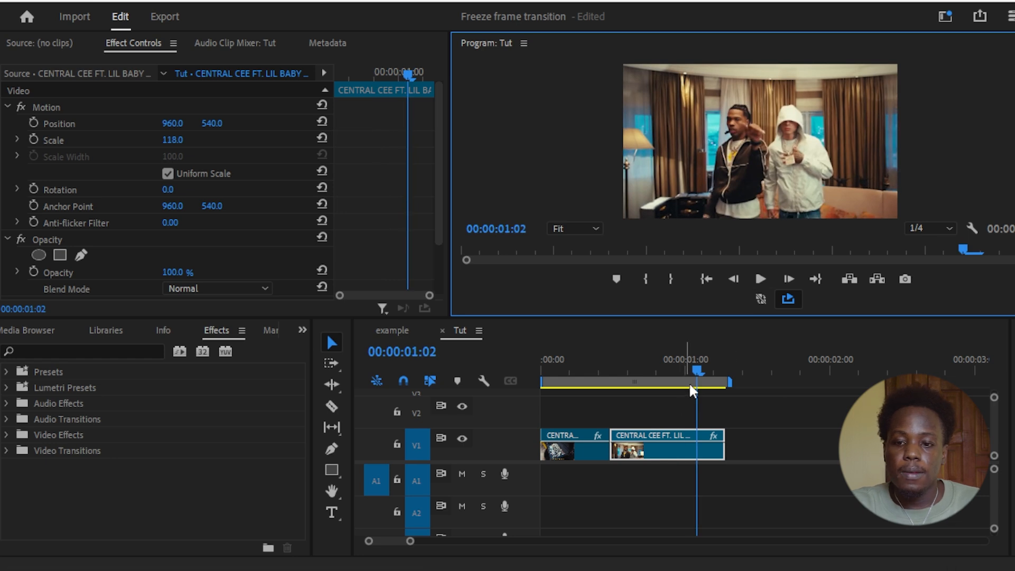
pyautogui.moveTo(645, 451); pyautogui.dragTo(645, 422)
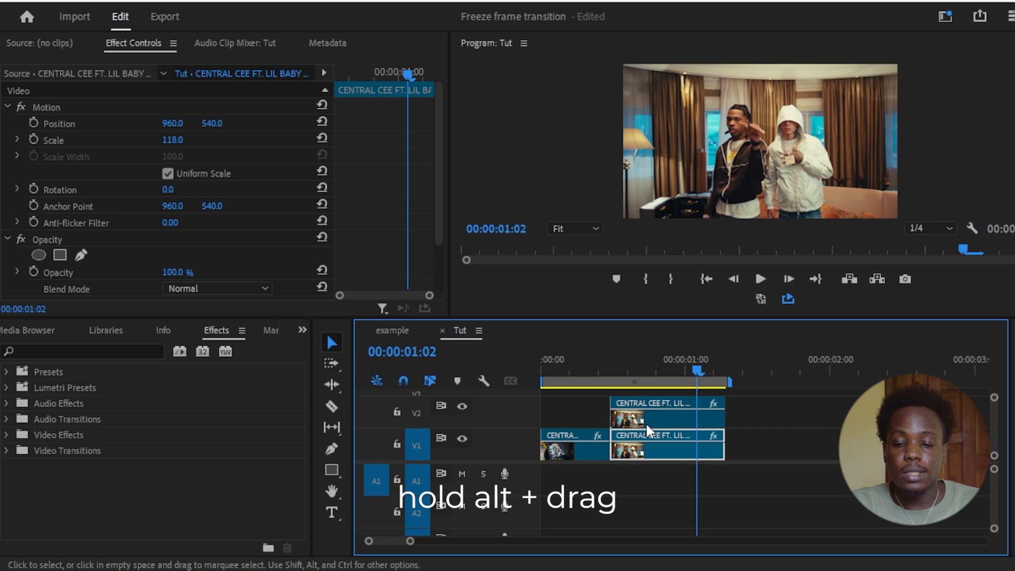
# Move the V2 copy so it starts ten frames before the cut between the V1 clips, at 00:00:00:02
pyautogui.moveTo(700, 370); pyautogui.dragTo(618, 371)
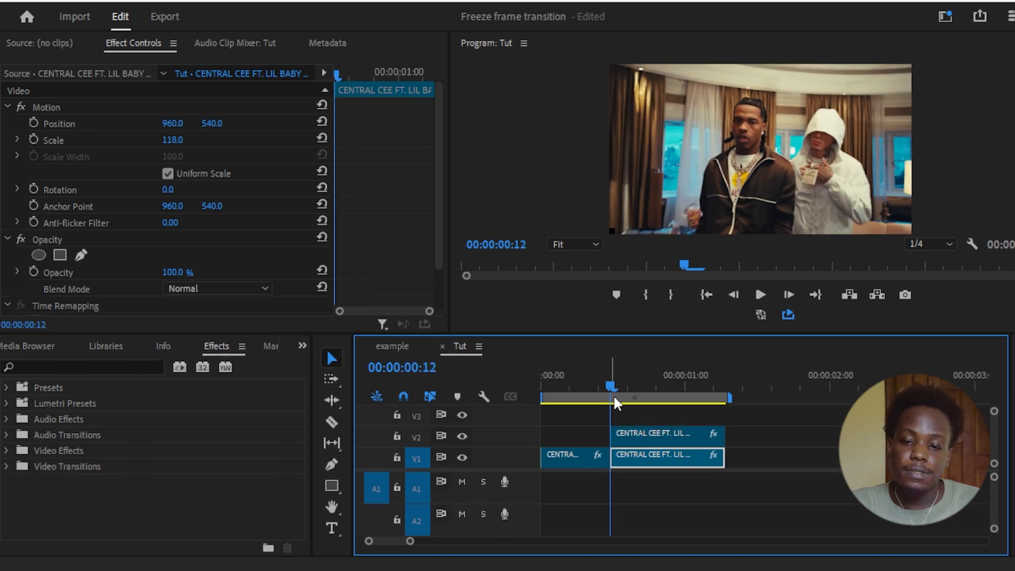
pyautogui.hotkey('shift', 'Left')
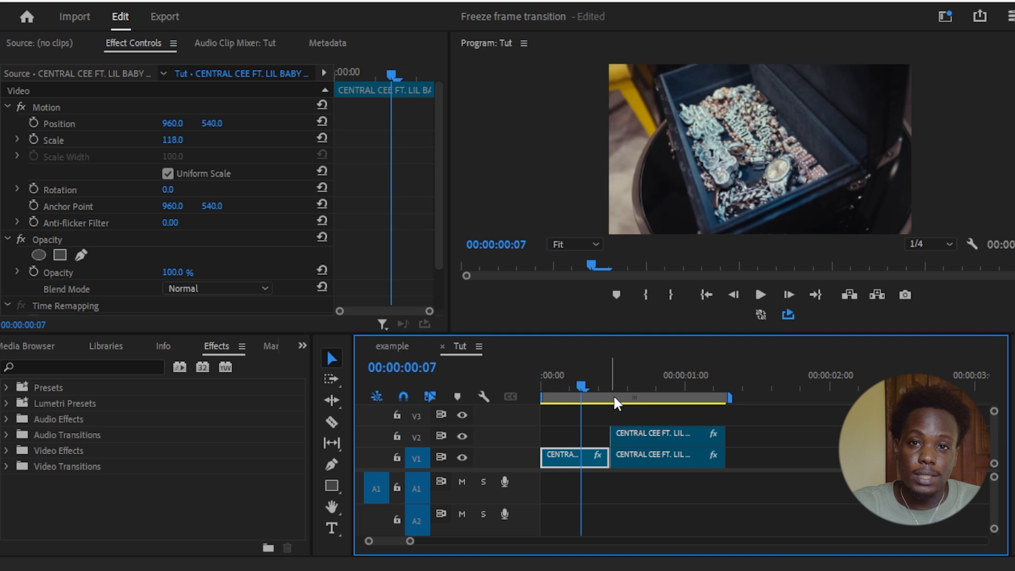
pyautogui.hotkey('shift', 'Left')
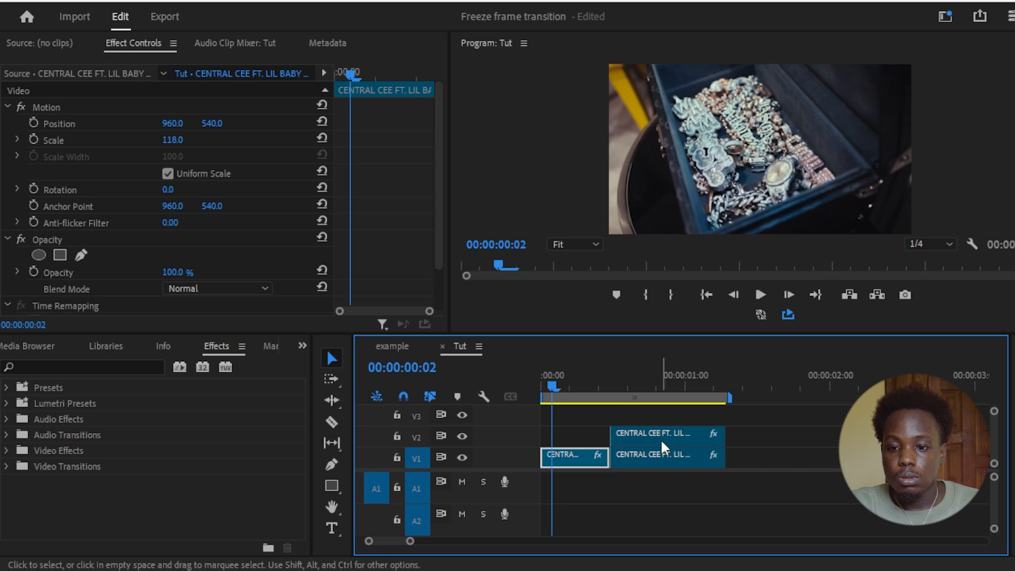
pyautogui.moveTo(660, 438); pyautogui.dragTo(601, 440)
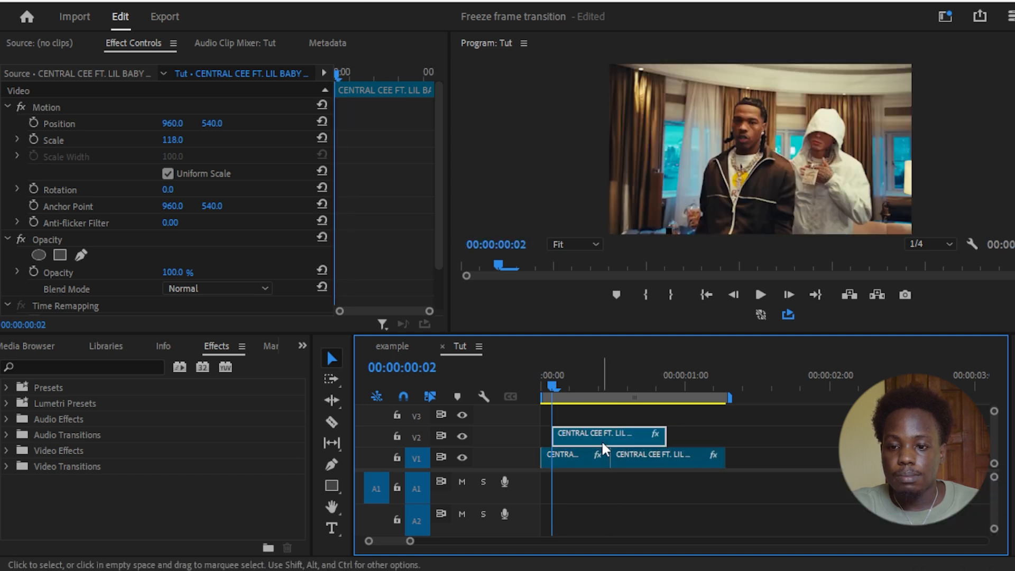
# Trim the end of the V2 copy to the cut between the V1 clips and add a frame hold to it
pyautogui.moveTo(665, 437); pyautogui.dragTo(608, 438)
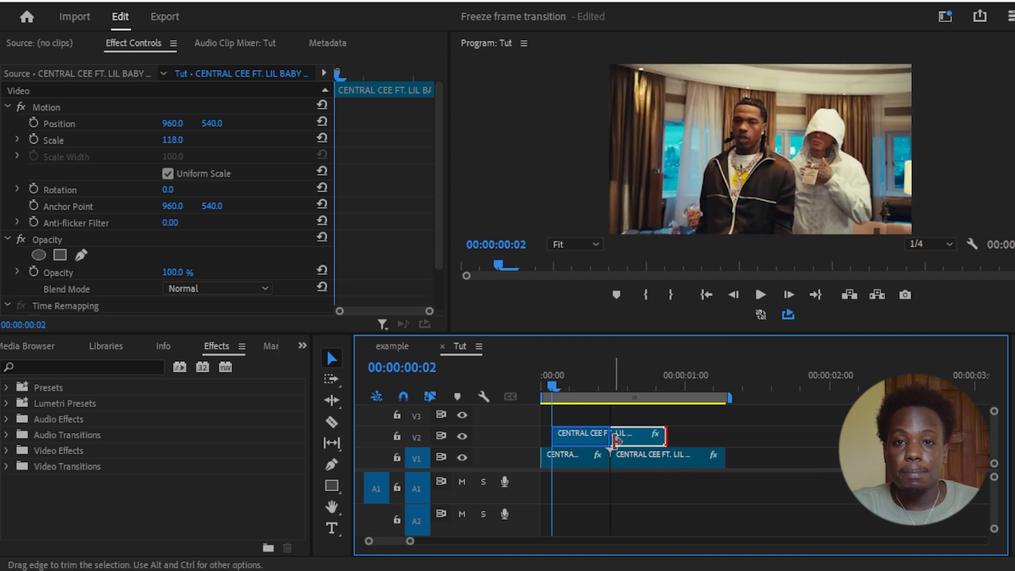
pyautogui.rightClick(579, 439)
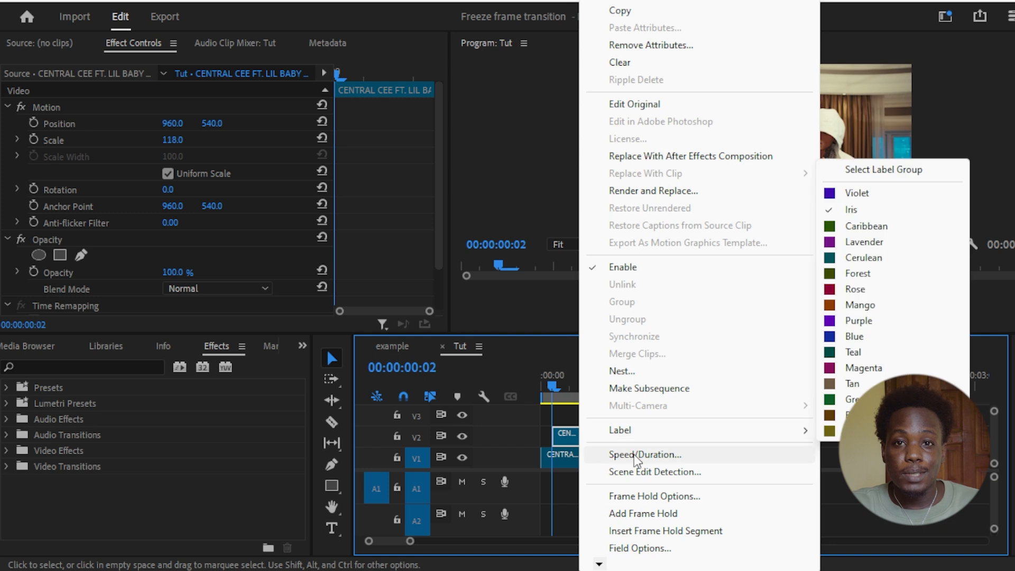
pyautogui.click(655, 515)
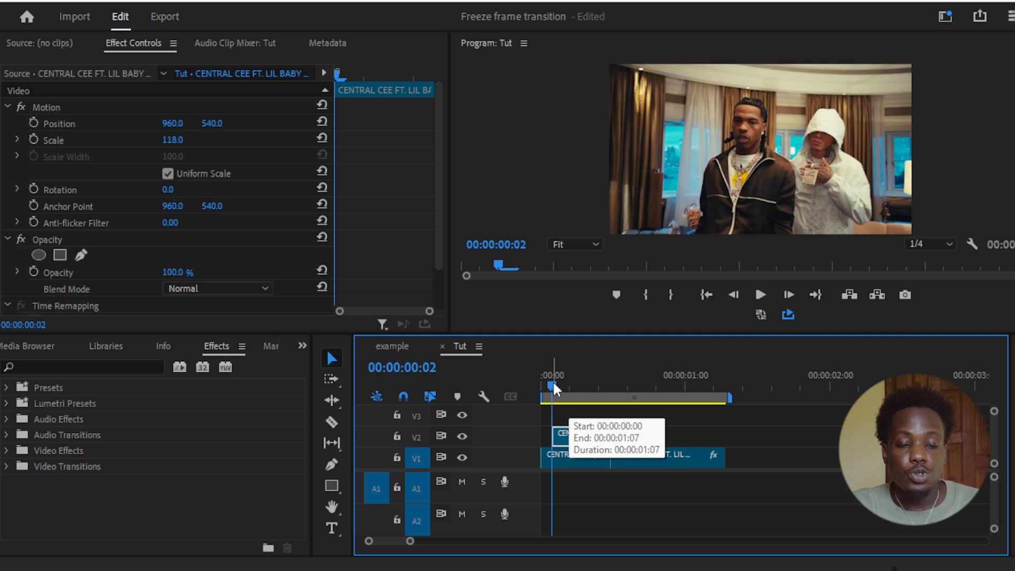
# Start a freeform opacity mask on the V2 clip, tracing the dark-jacketed man's arm beside the white-hooded man up to the shoulder and neck
pyautogui.click(582, 439)
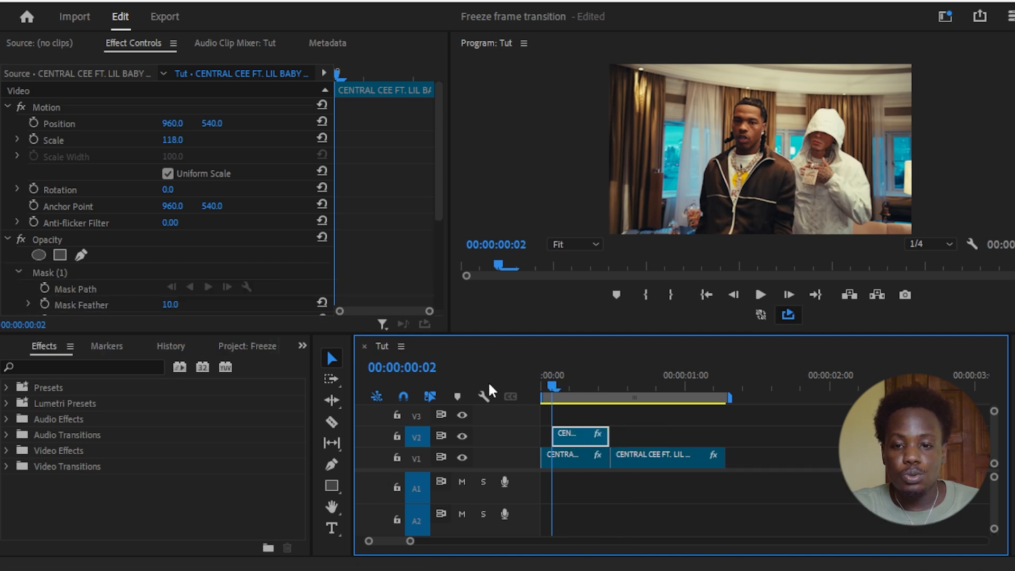
pyautogui.click(82, 254)
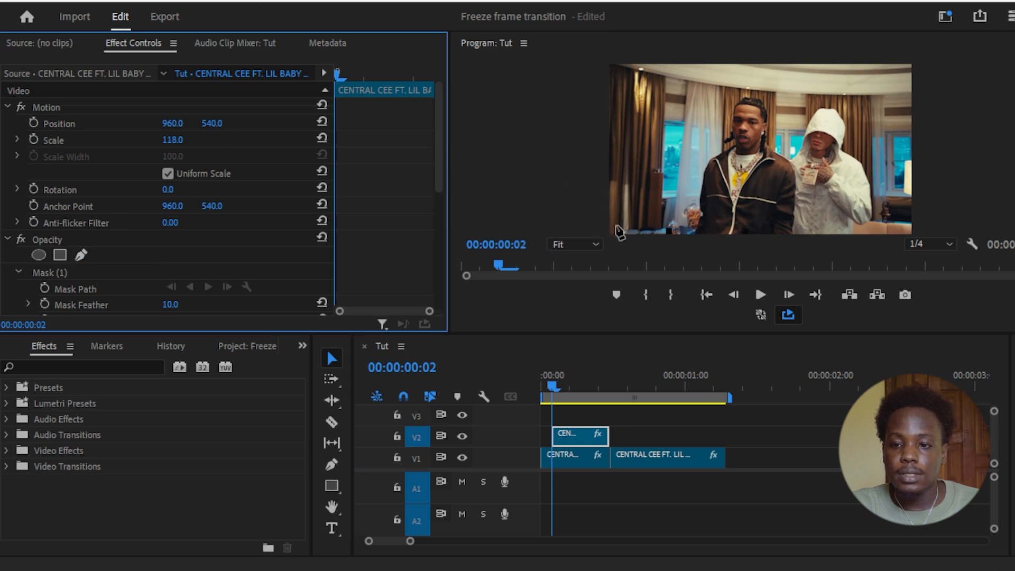
pyautogui.scroll(1, 795, 193)
pyautogui.scroll(1, 796, 193)
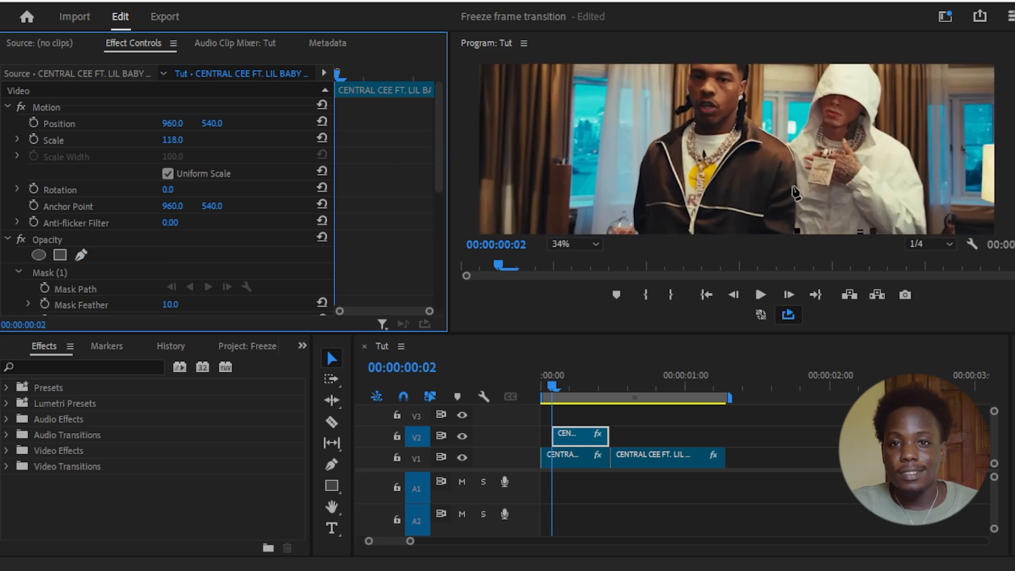
pyautogui.press('h')
pyautogui.moveTo(795, 193); pyautogui.dragTo(796, 162)
pyautogui.press('v')
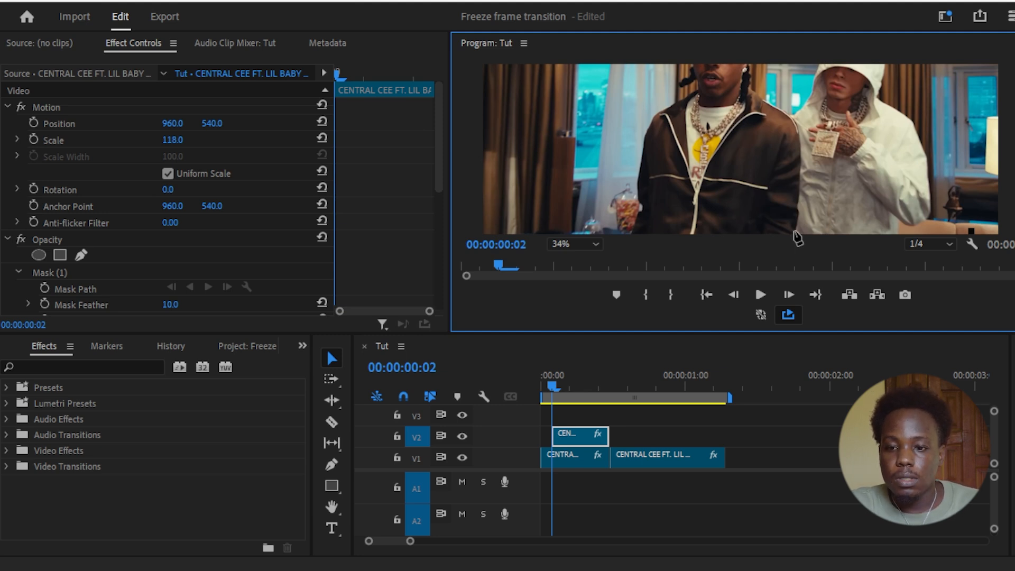
pyautogui.click(800, 196)
pyautogui.click(801, 165)
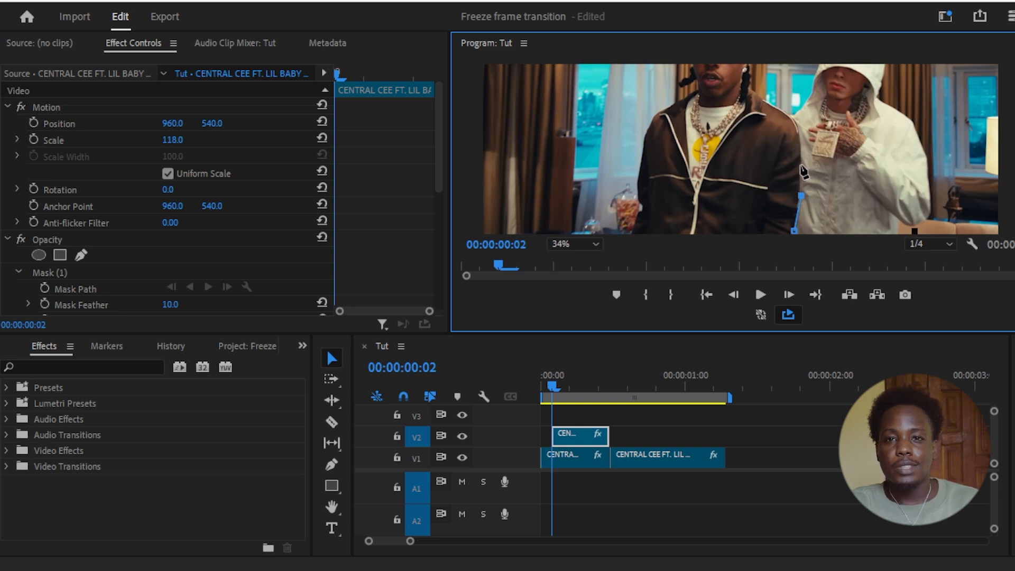
pyautogui.click(799, 129)
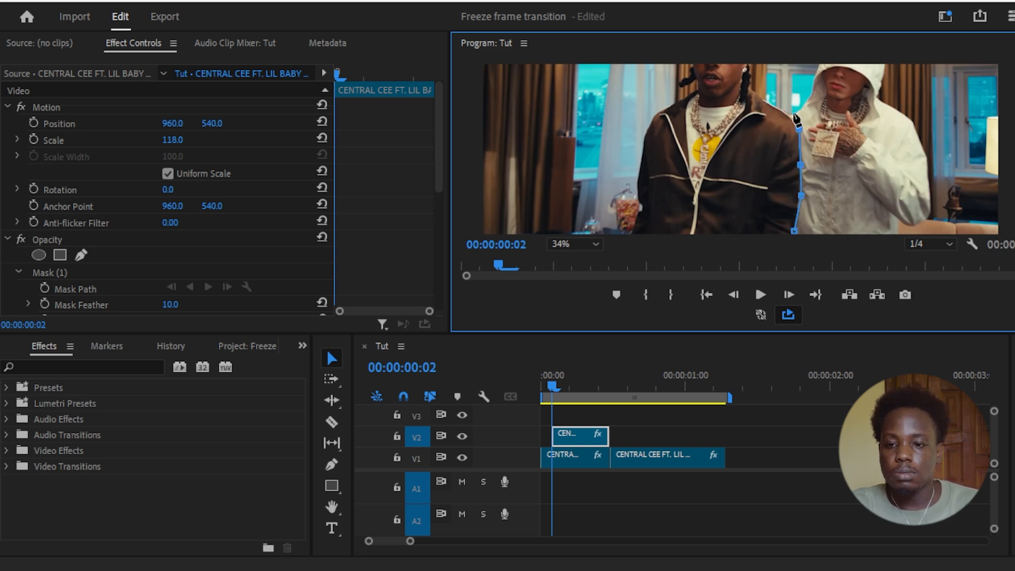
pyautogui.click(787, 113)
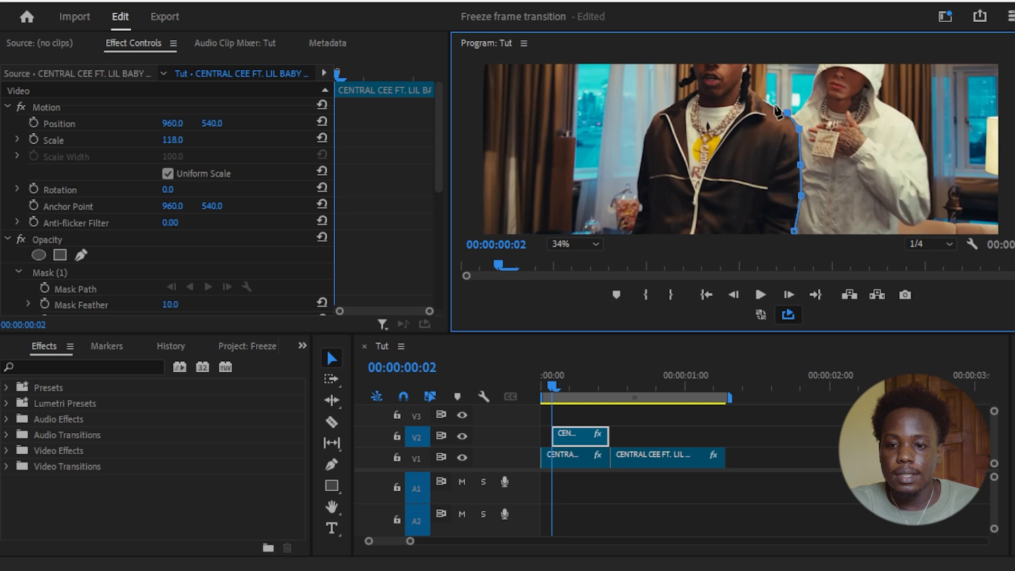
pyautogui.click(750, 91)
# Continue the mask outline up the neck and around the top of the man's head to his hair on the far side
pyautogui.press('h')
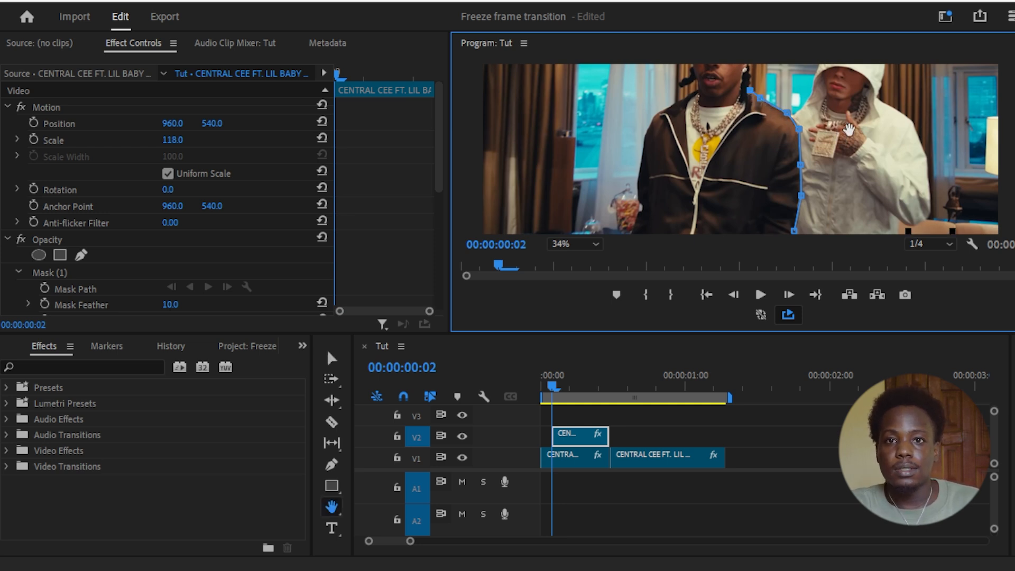
pyautogui.moveTo(746, 78); pyautogui.dragTo(751, 175)
pyautogui.press('v')
pyautogui.click(756, 167)
pyautogui.click(760, 146)
pyautogui.click(757, 128)
pyautogui.click(751, 115)
pyautogui.click(741, 109)
pyautogui.click(719, 108)
pyautogui.click(707, 114)
pyautogui.click(695, 169)
pyautogui.click(691, 176)
# Extend the mask outline around the hanging hair and neck, then along the opposite shoulder
pyautogui.scroll(2, 653, 168)
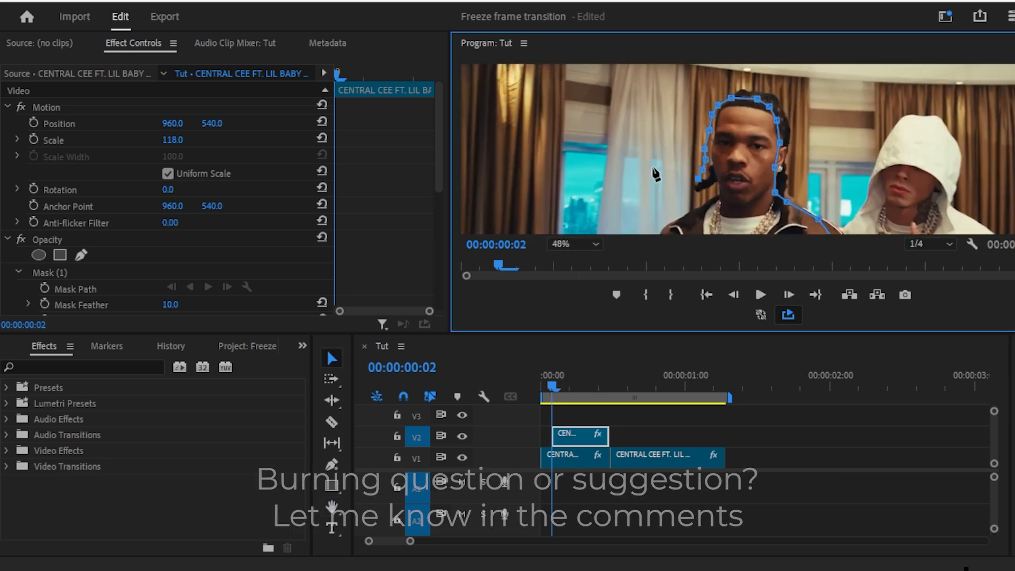
pyautogui.click(691, 190)
pyautogui.click(696, 198)
pyautogui.click(712, 193)
pyautogui.click(719, 189)
pyautogui.click(720, 198)
pyautogui.click(676, 222)
pyautogui.click(665, 229)
# Trace the outer edge of the man's other sleeve down to the lower edge of the frame
pyautogui.scroll(-2, 665, 229)
pyautogui.press('h')
pyautogui.press('v')
pyautogui.click(670, 176)
pyautogui.click(663, 201)
pyautogui.moveTo(711, 208); pyautogui.dragTo(711, 143)
pyautogui.press('v')
pyautogui.click(661, 150)
pyautogui.click(657, 168)
pyautogui.click(657, 183)
pyautogui.click(660, 190)
pyautogui.click(654, 217)
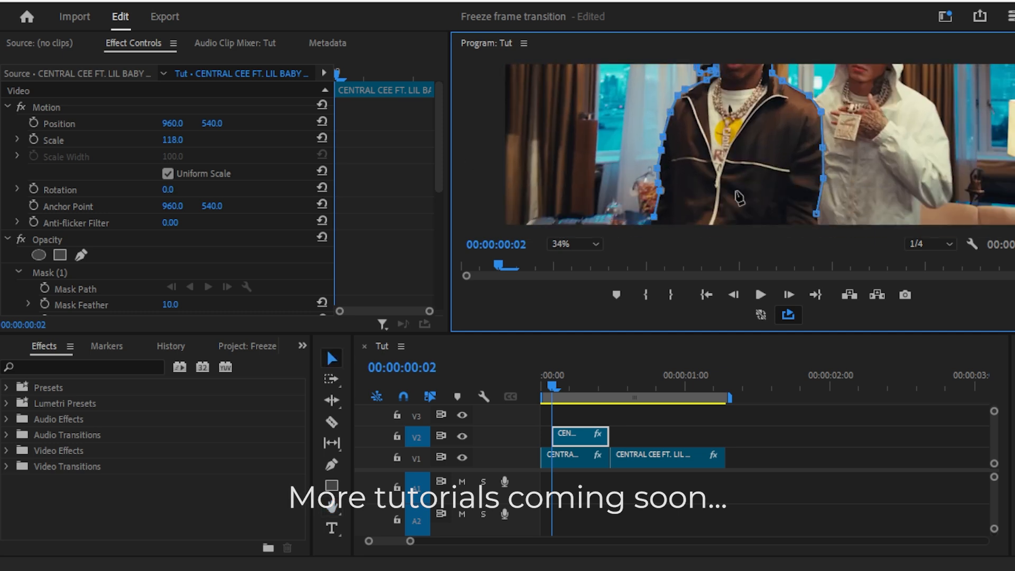
# Close the mask path below the picture's lower edge and fit the whole frame in the preview
pyautogui.press('h')
pyautogui.moveTo(657, 218); pyautogui.dragTo(658, 182)
pyautogui.click(817, 203)
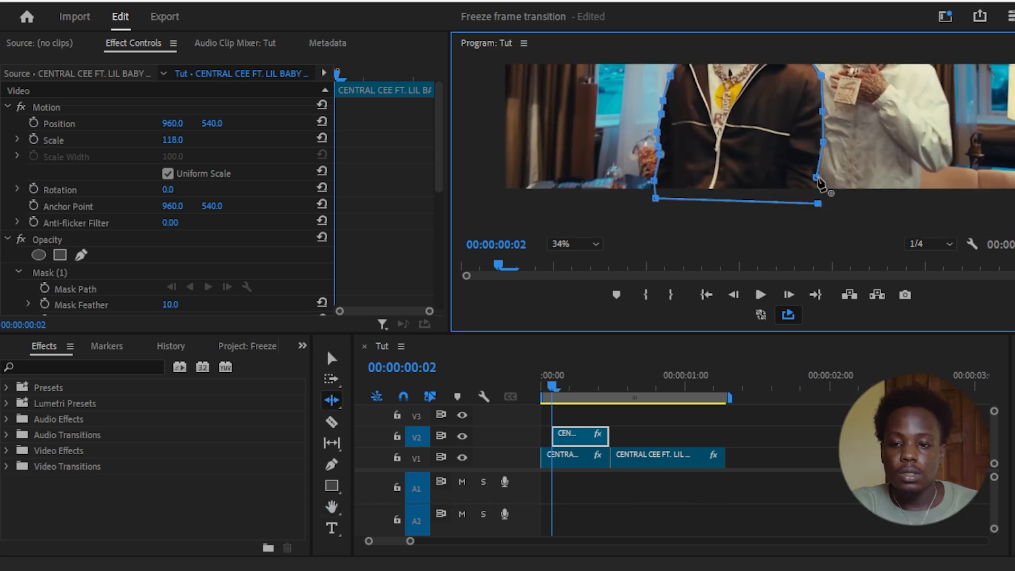
pyautogui.click(595, 244)
pyautogui.click(588, 252)
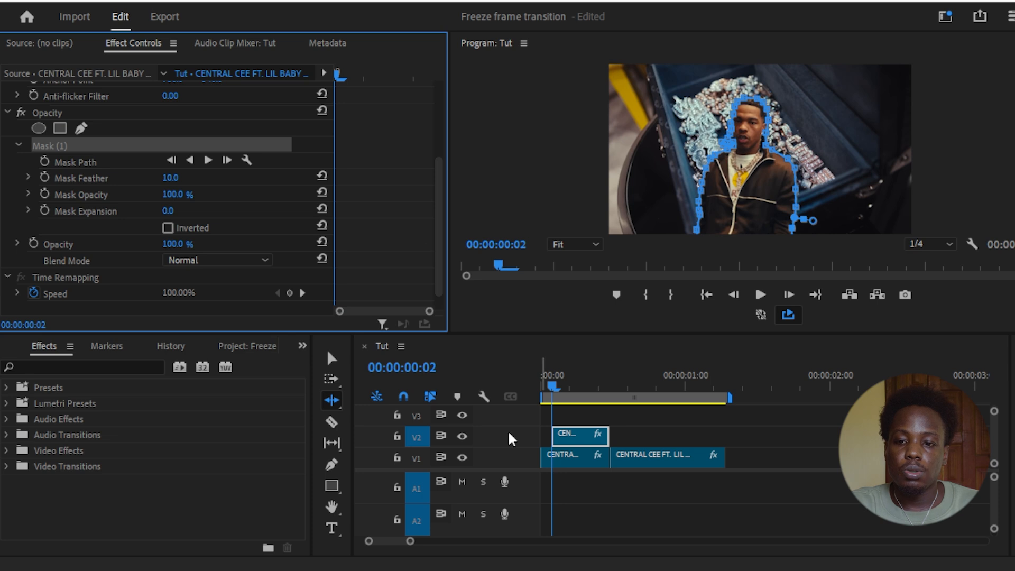
# Hide the video of track V1 so only the masked cutout shows, and return to the Selection tool
pyautogui.click(461, 457)
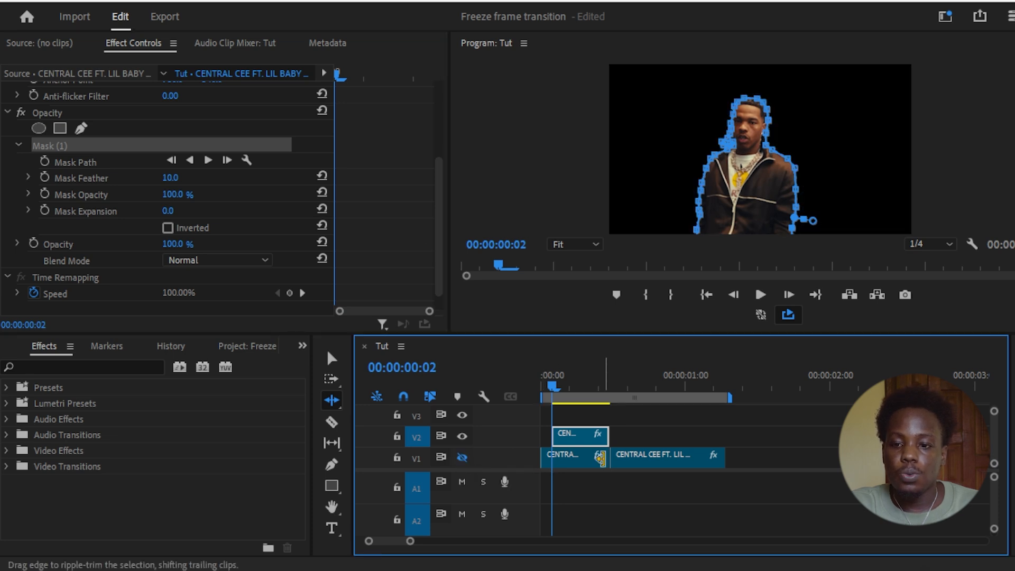
pyautogui.click(332, 358)
pyautogui.click(563, 462)
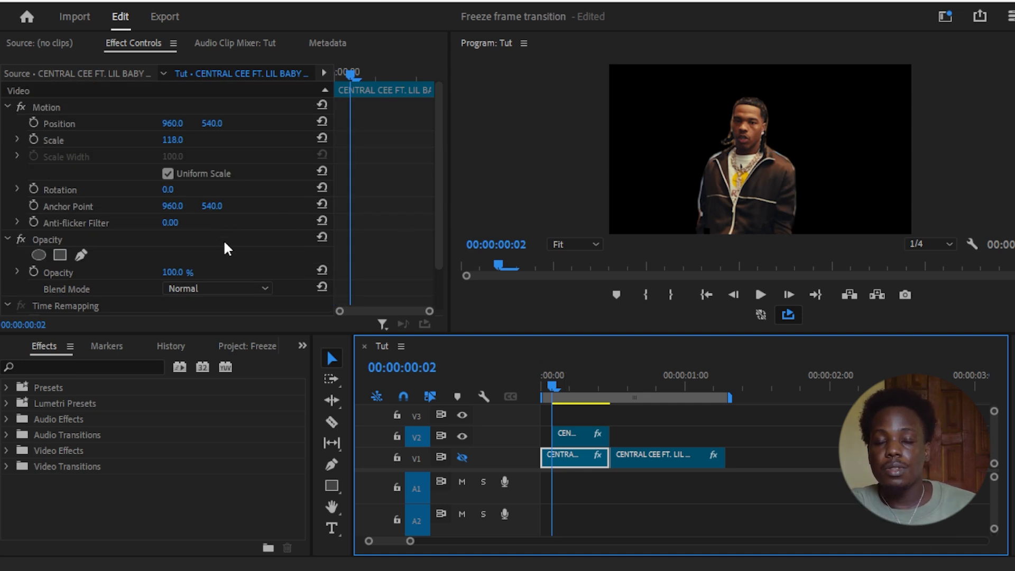
# Set the mask feather of the V2 clip to 0
pyautogui.click(569, 434)
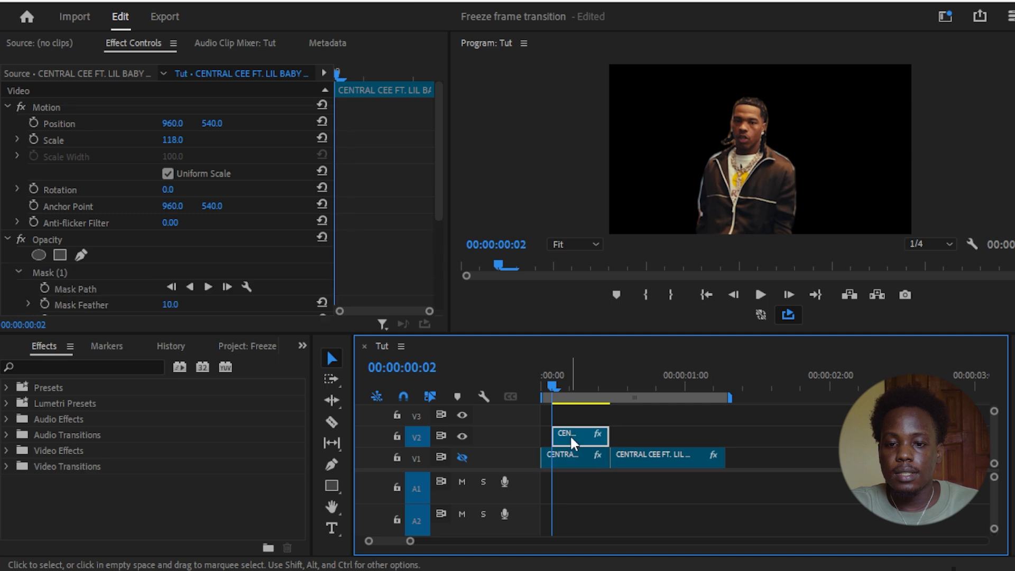
pyautogui.scroll(-1, 270, 220)
pyautogui.scroll(-1, 270, 220)
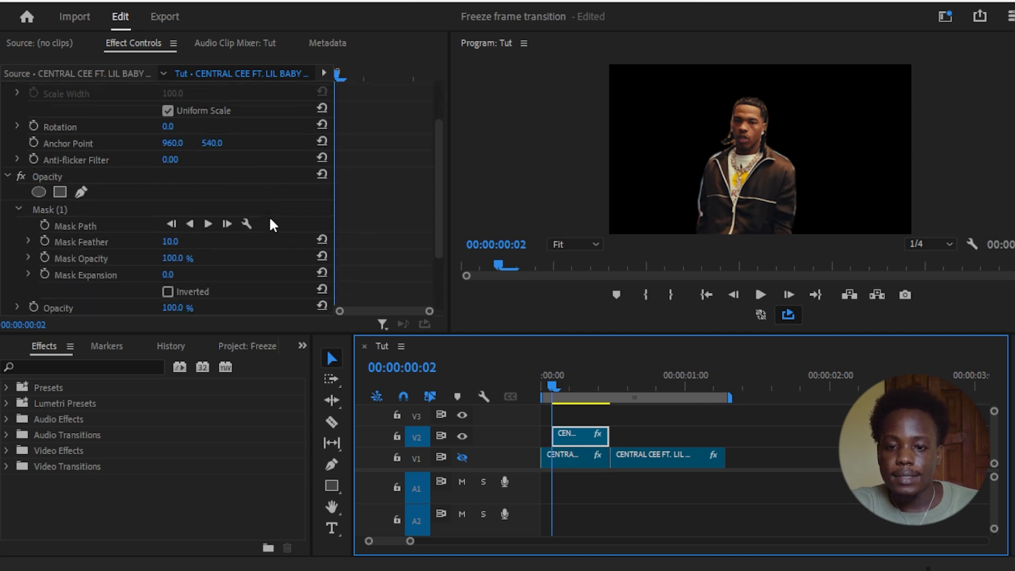
pyautogui.click(164, 242)
pyautogui.write('1')
pyautogui.press('Return')
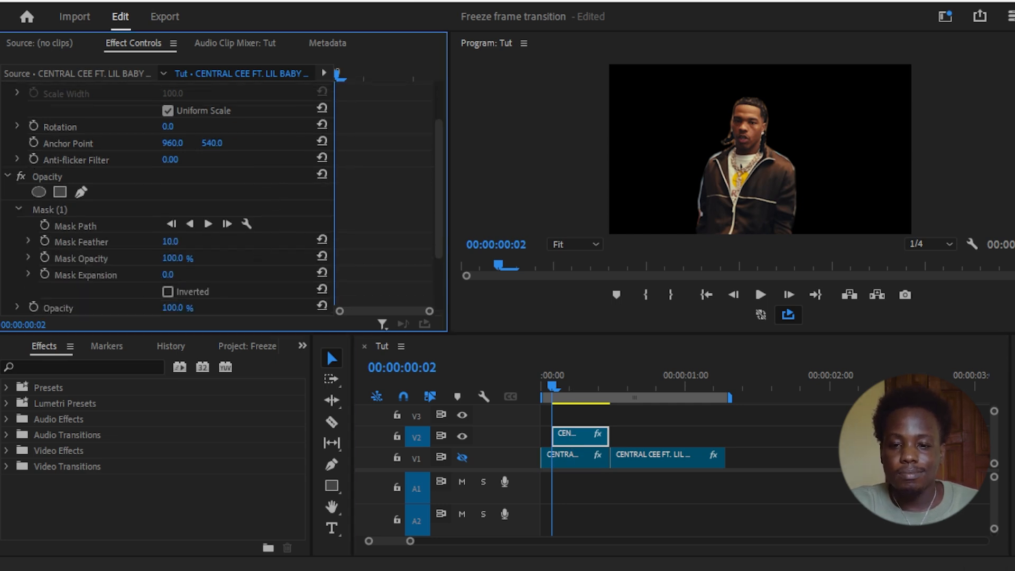
pyautogui.moveTo(164, 242); pyautogui.dragTo(158, 242)
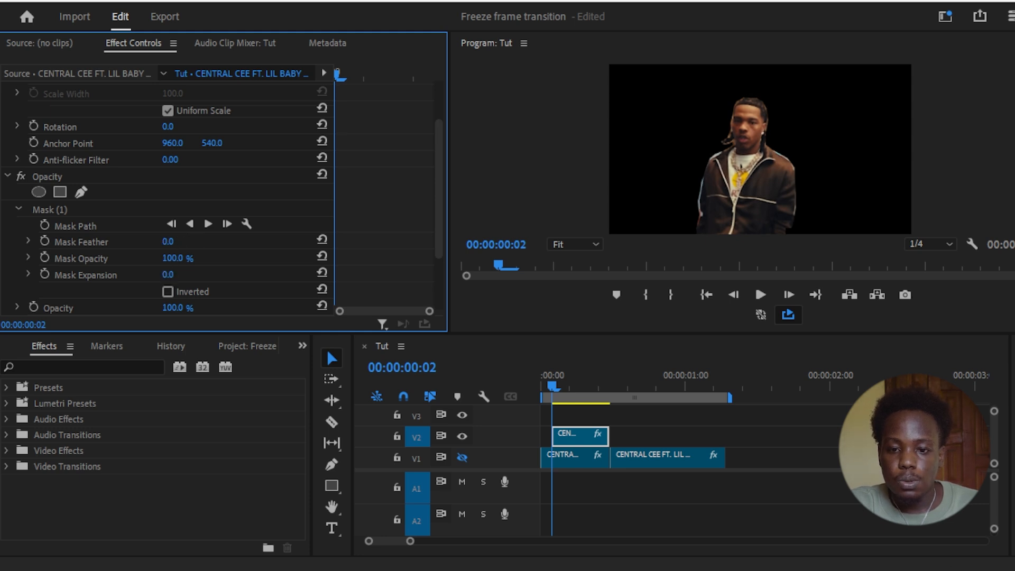
# Set the mask expansion to -6 and make track V1 visible again
pyautogui.moveTo(168, 275); pyautogui.dragTo(163, 275)
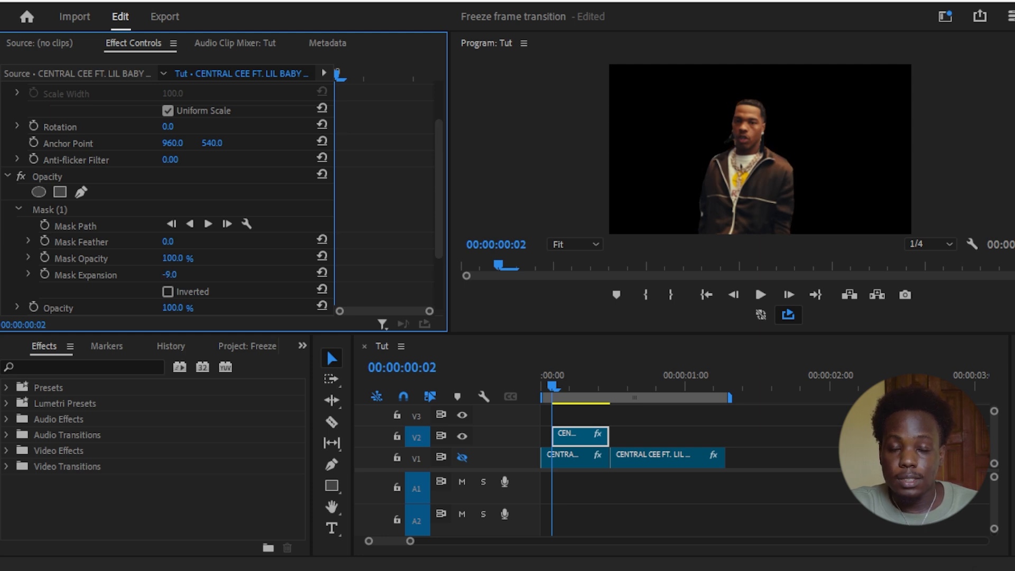
pyautogui.moveTo(163, 275); pyautogui.dragTo(165, 275)
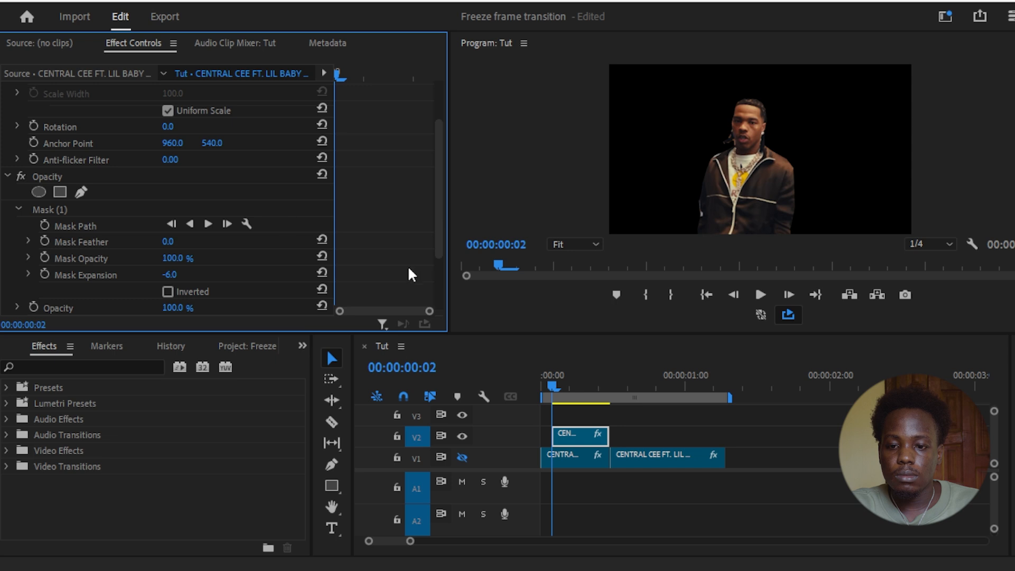
pyautogui.click(459, 458)
pyautogui.click(459, 458)
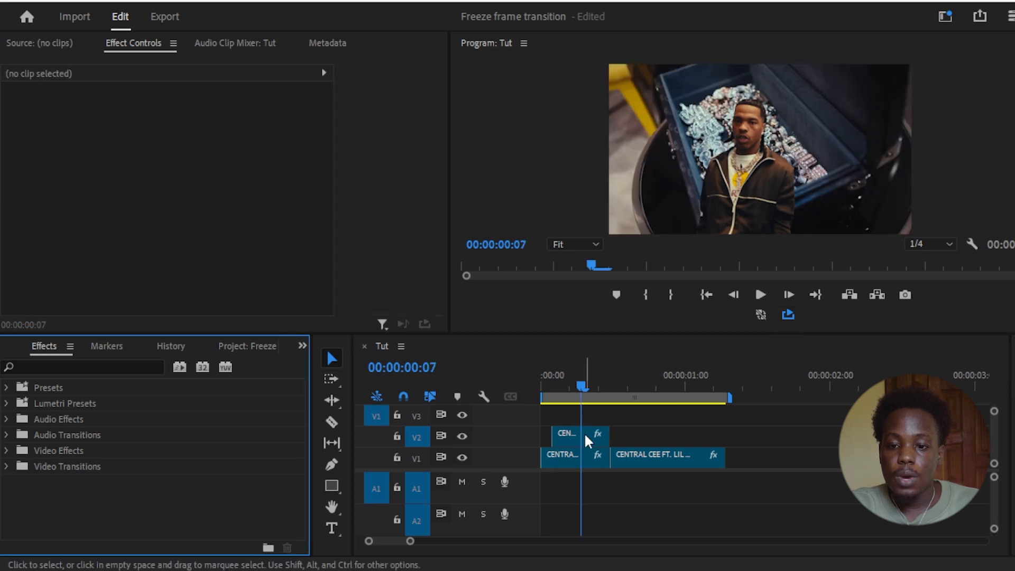
# Duplicate the masked V2 clip onto track V3 and invert the mask of the V2 clip
pyautogui.moveTo(585, 435); pyautogui.dragTo(583, 418)
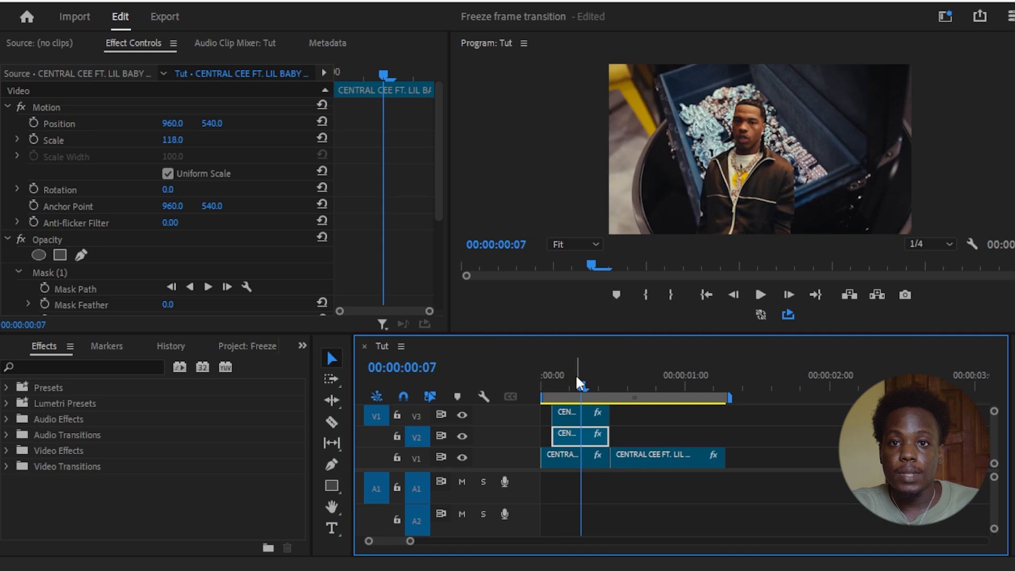
pyautogui.moveTo(438, 181); pyautogui.dragTo(439, 254)
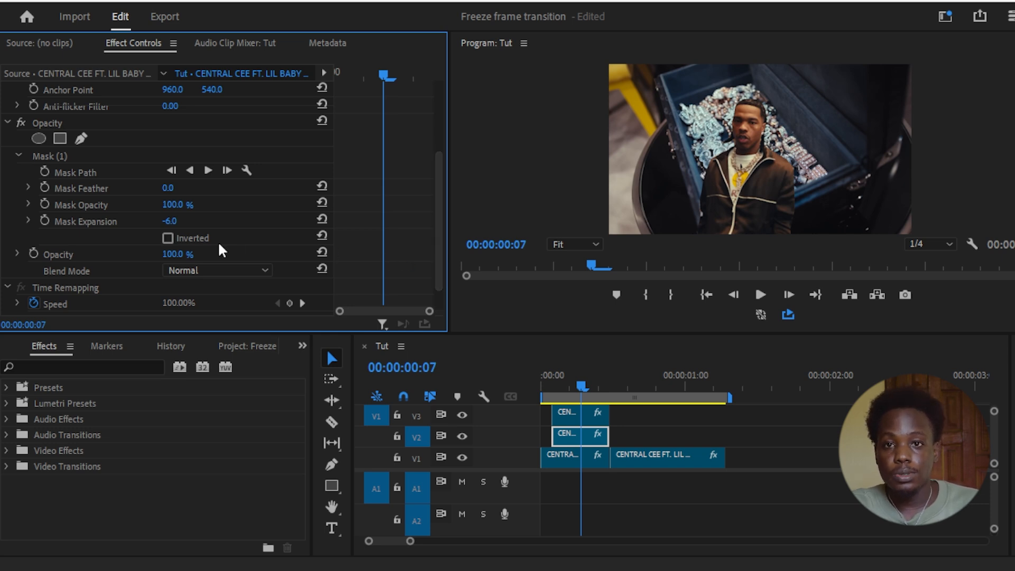
pyautogui.click(167, 239)
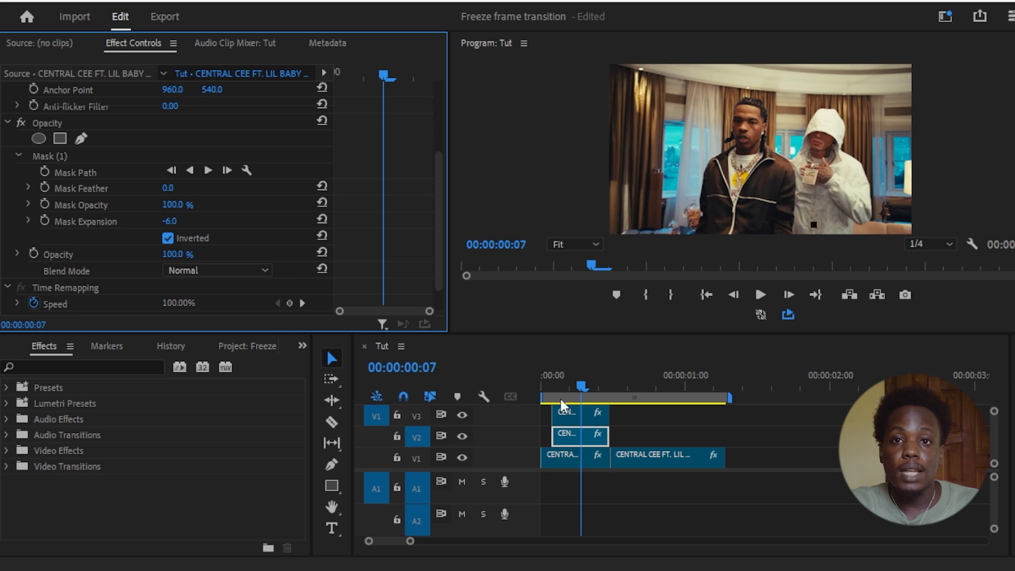
# Trim the start of the V2 clip to 00:00:00:07, five frames after the V3 clip begins
pyautogui.click(552, 384)
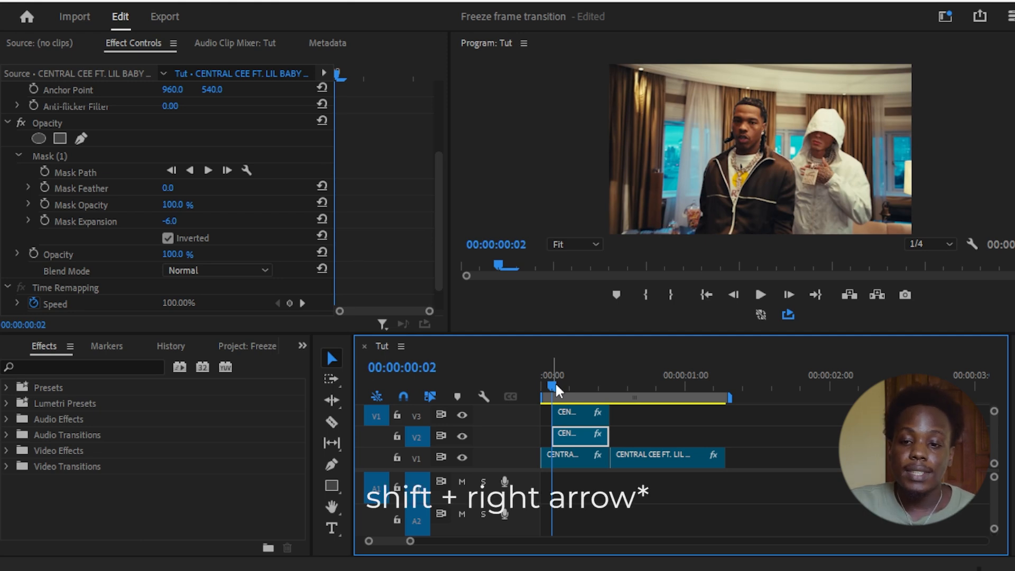
pyautogui.hotkey('shift', 'Right')
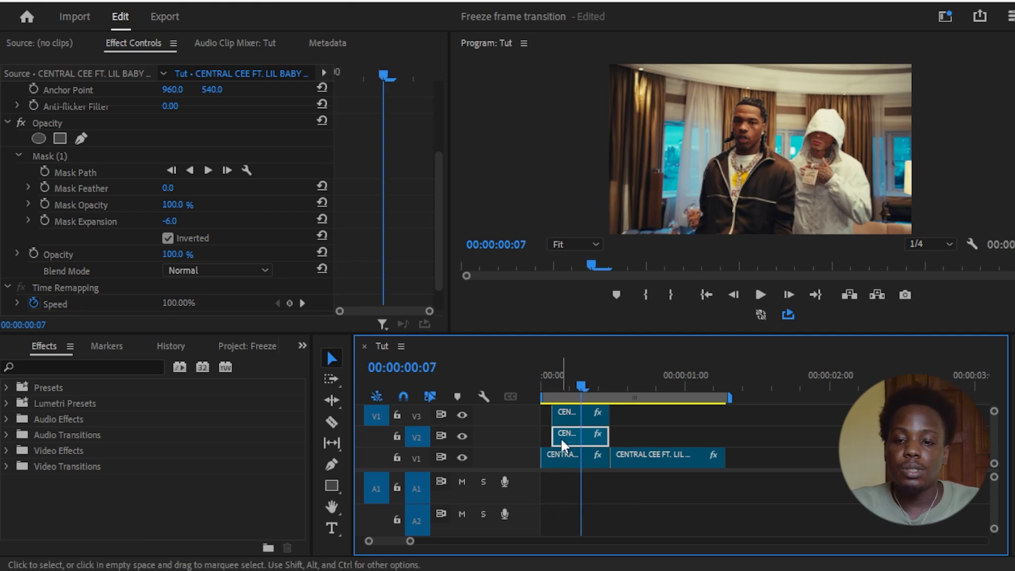
pyautogui.moveTo(554, 436); pyautogui.dragTo(585, 447)
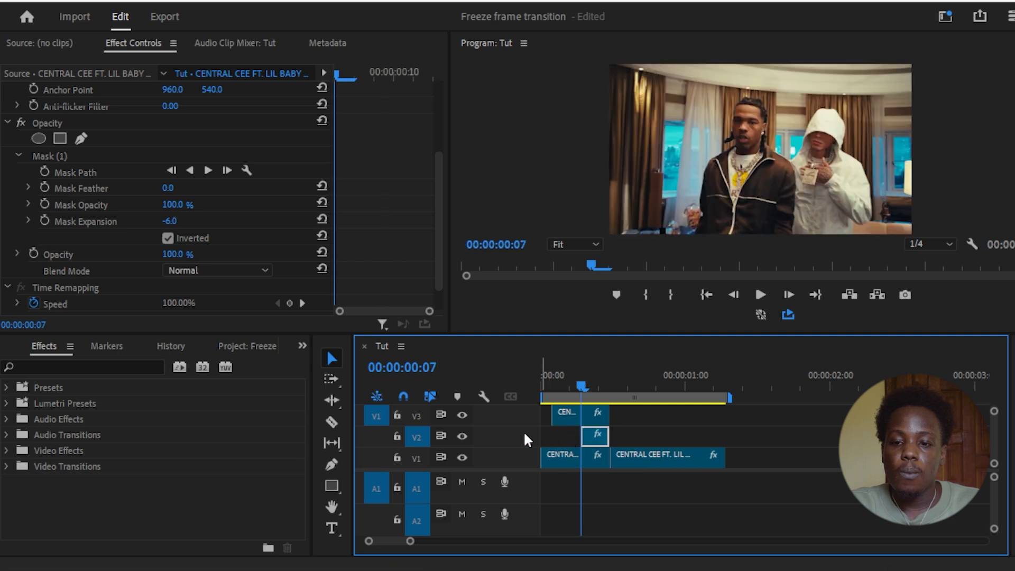
# Hide the video of track V2 and nest the V3 cutout clip, keeping the suggested sequence name
pyautogui.click(465, 436)
pyautogui.click(573, 413)
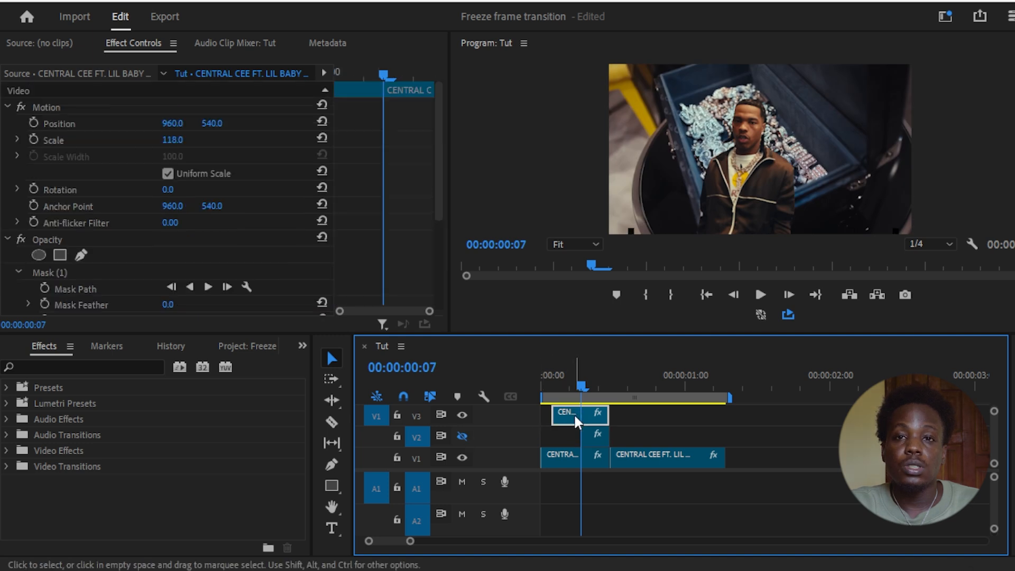
pyautogui.rightClick(573, 413)
pyautogui.click(646, 369)
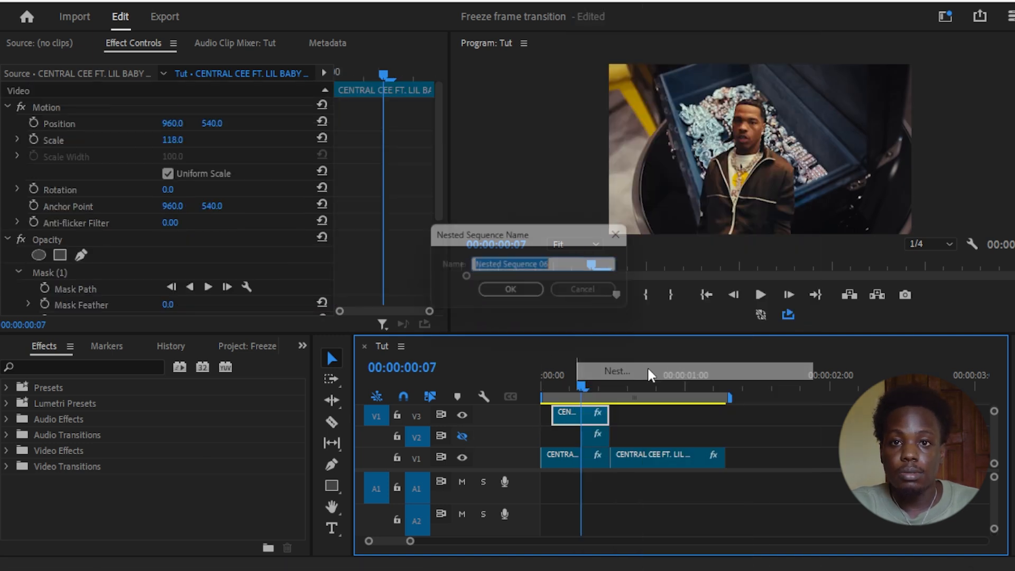
pyautogui.click(514, 293)
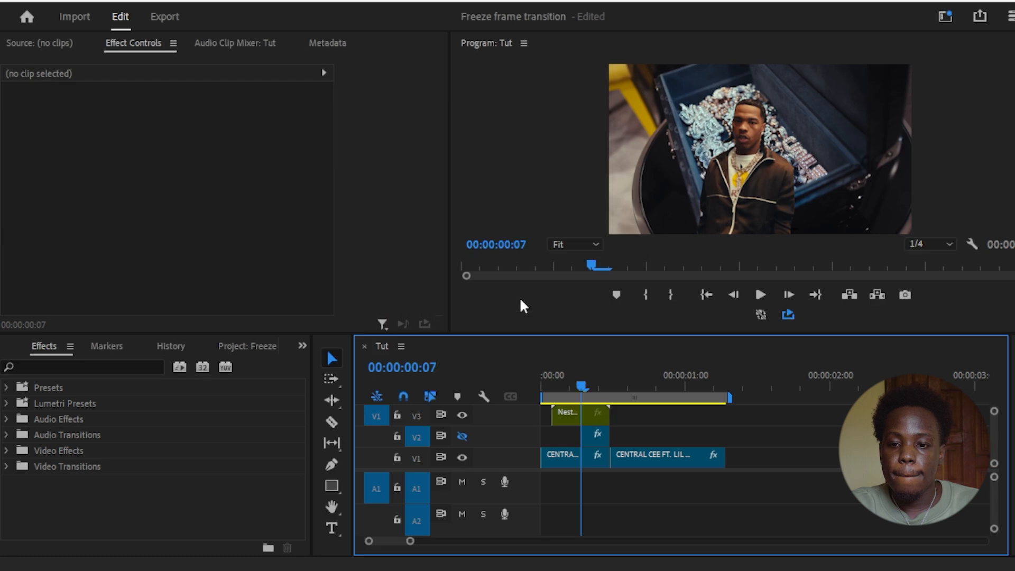
# Find the Transform video effect and apply it to the nested sequence on track V3
pyautogui.click(90, 367)
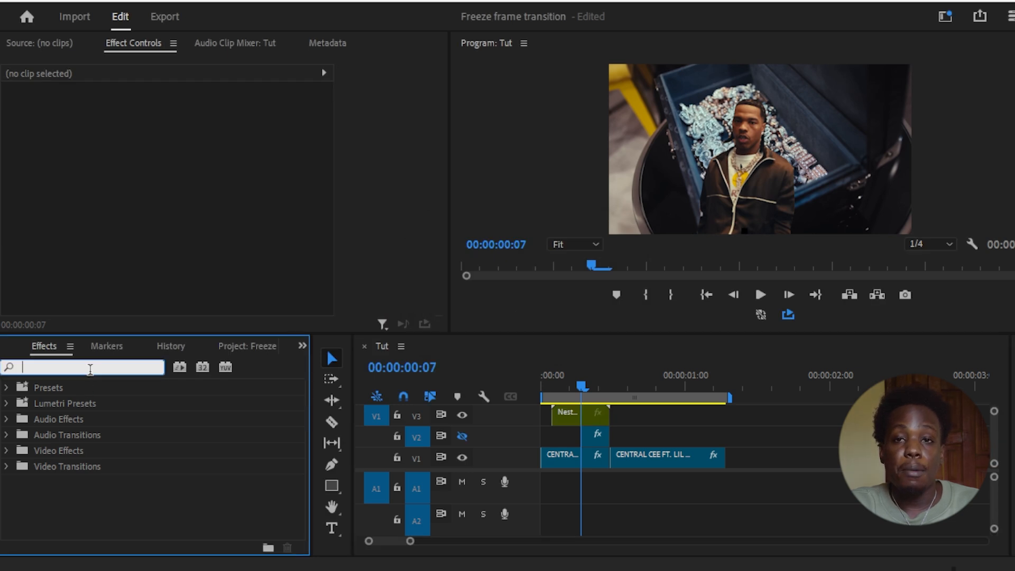
pyautogui.write('tran')
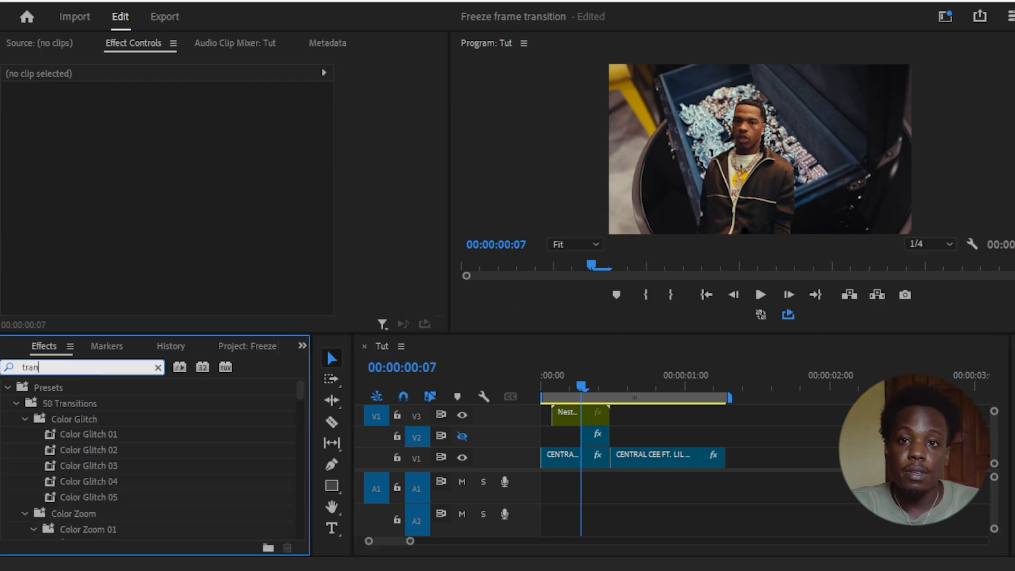
pyautogui.write('sfor')
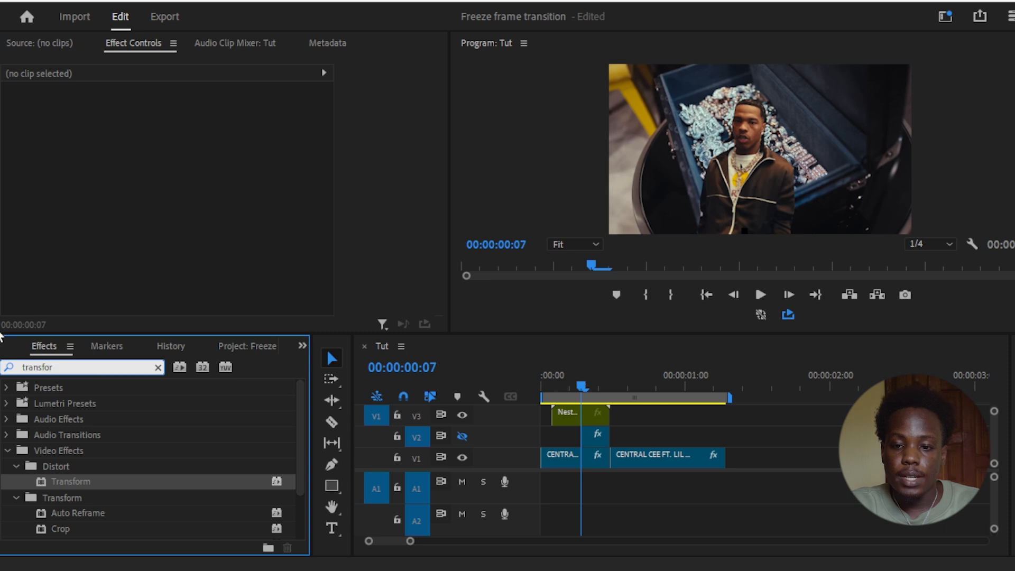
pyautogui.moveTo(71, 483); pyautogui.dragTo(582, 413)
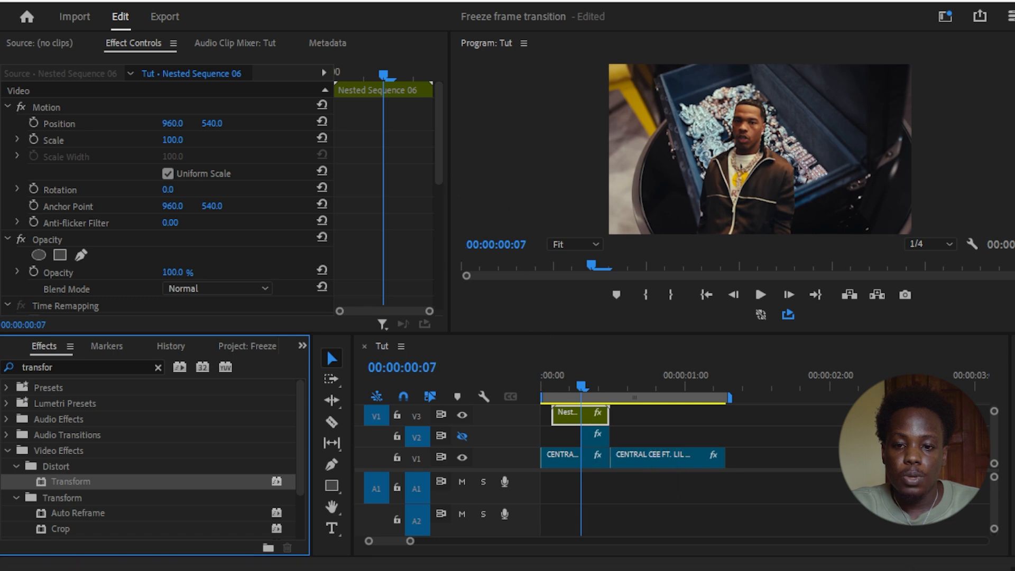
# Set the Transform effect's Shutter Angle to 180 on the nested clip
pyautogui.moveTo(439, 140); pyautogui.dragTo(426, 279)
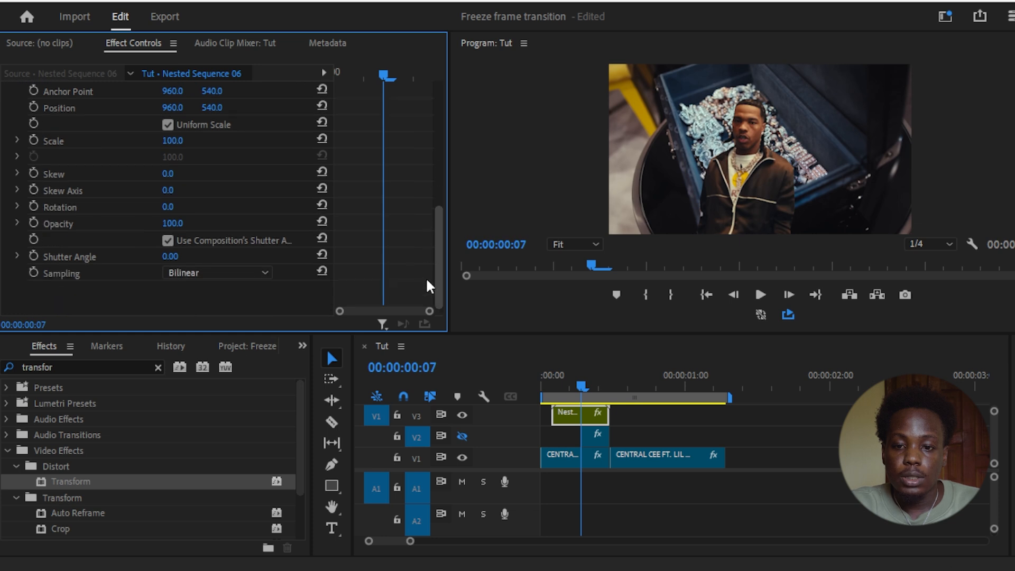
pyautogui.click(168, 256)
pyautogui.write('180')
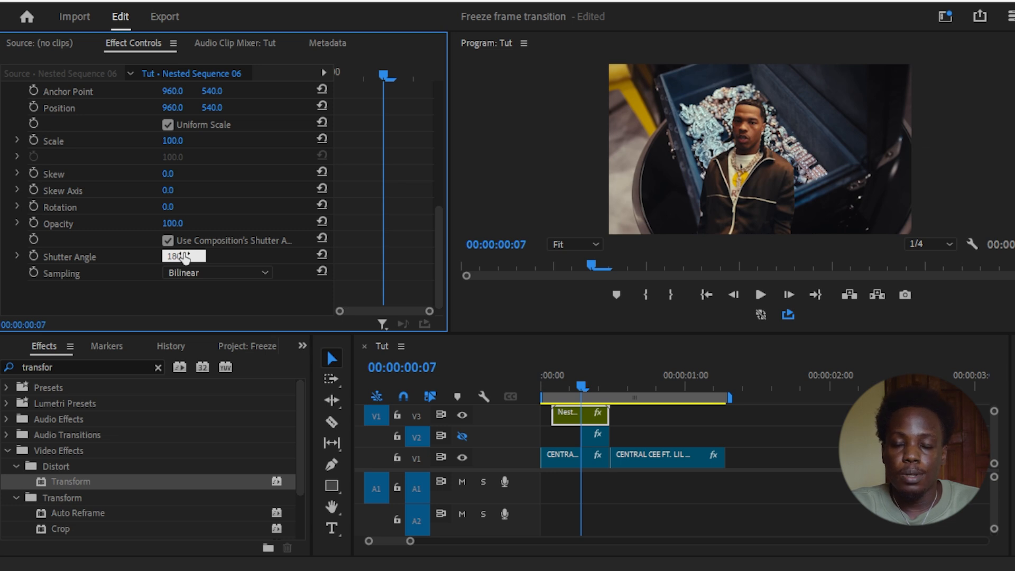
pyautogui.press('Return')
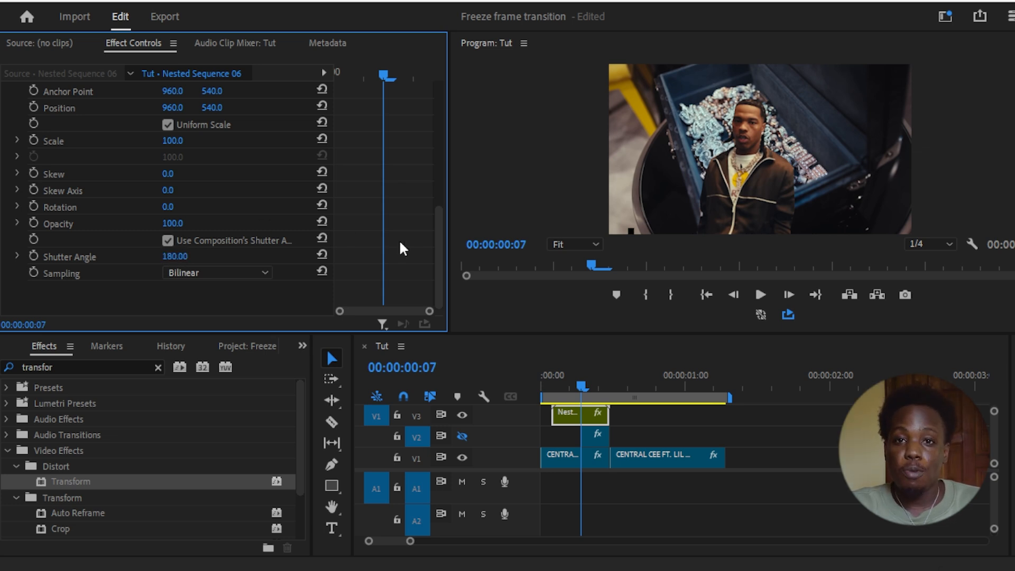
# At 00:00:00:02, start keyframing the nested clip's Transform Position and set its vertical value to 1395
pyautogui.moveTo(576, 389); pyautogui.dragTo(551, 390)
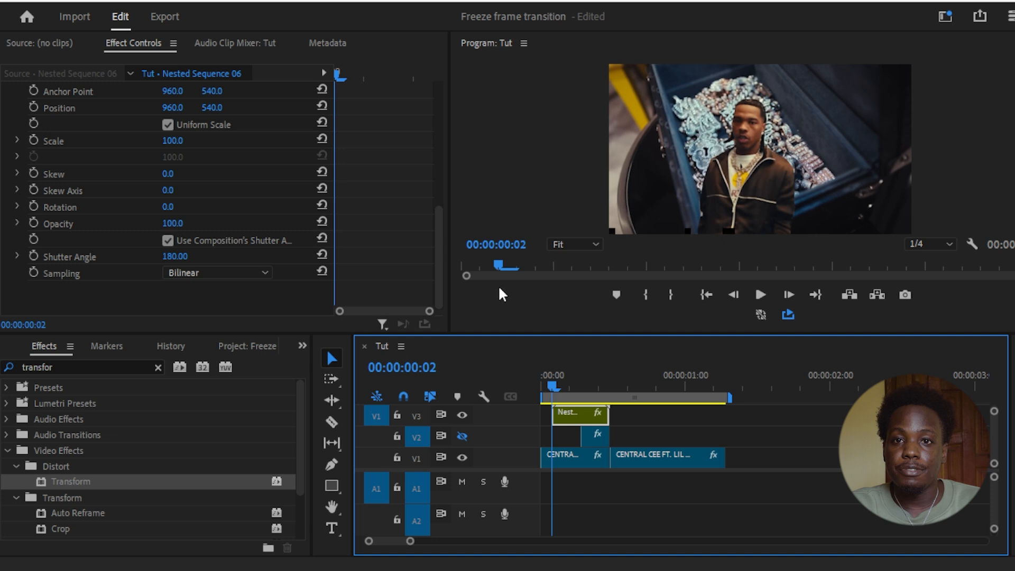
pyautogui.moveTo(441, 267); pyautogui.dragTo(435, 219)
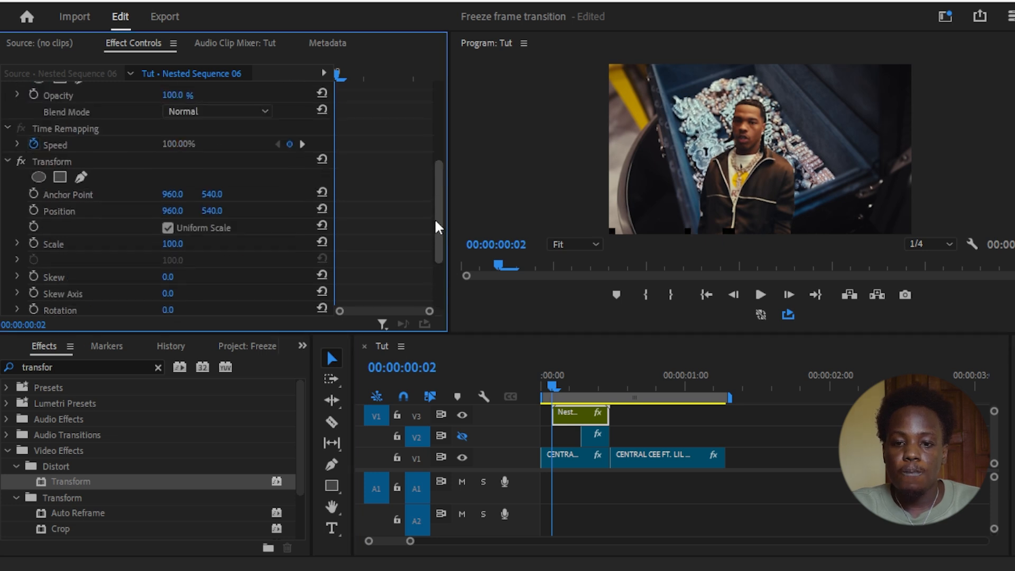
pyautogui.click(33, 209)
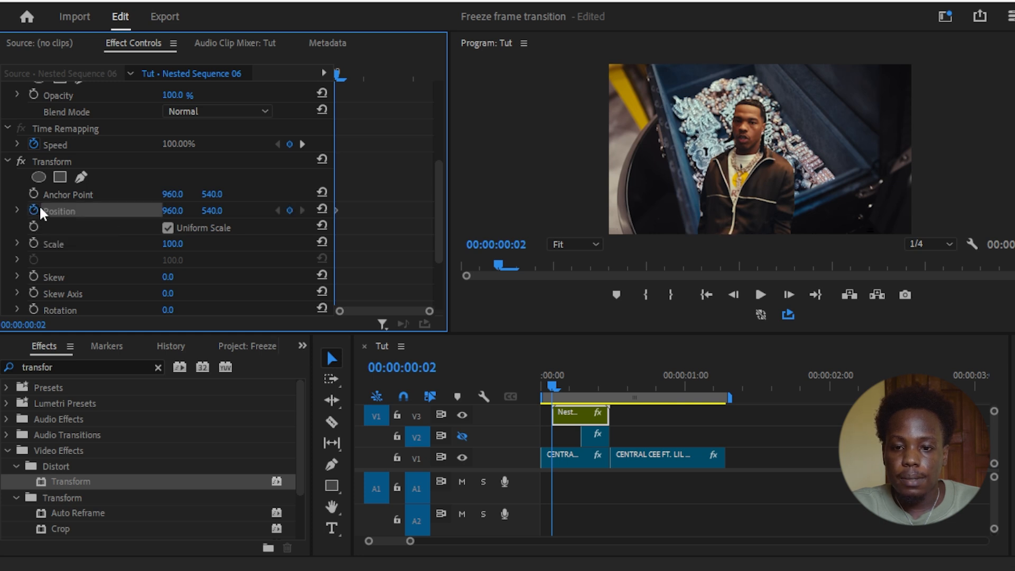
pyautogui.moveTo(211, 210); pyautogui.dragTo(660, 210)
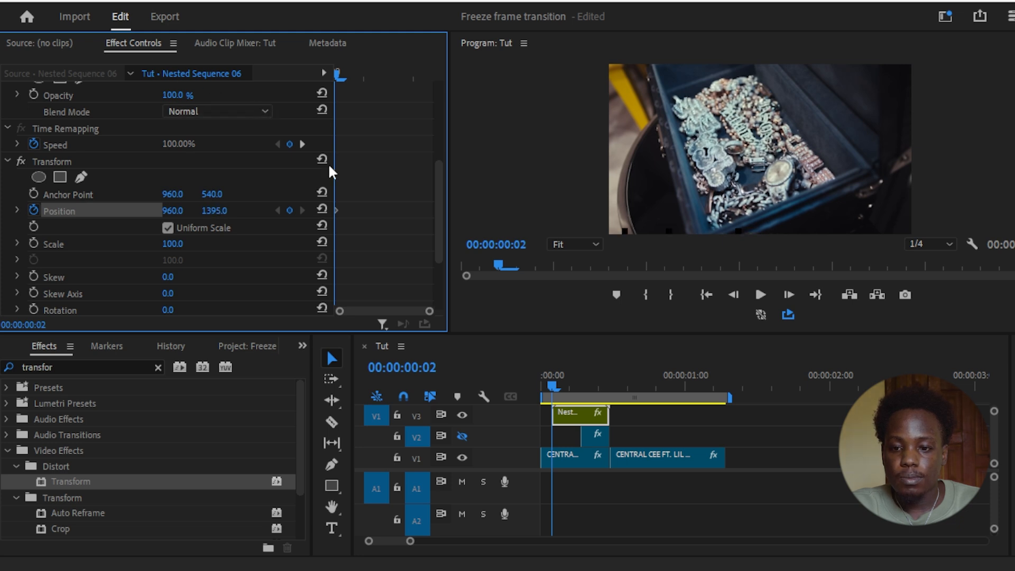
# Reset the Transform Position to 960, 540 at 00:00:00:11 to add the end keyframe, and preview the slide-up
pyautogui.moveTo(561, 382); pyautogui.dragTo(605, 407)
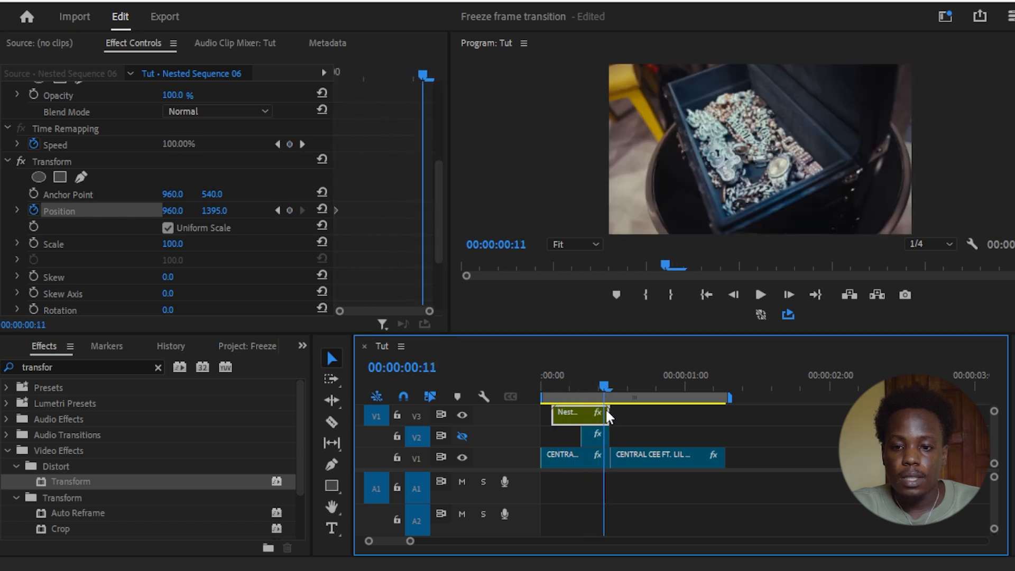
pyautogui.click(322, 209)
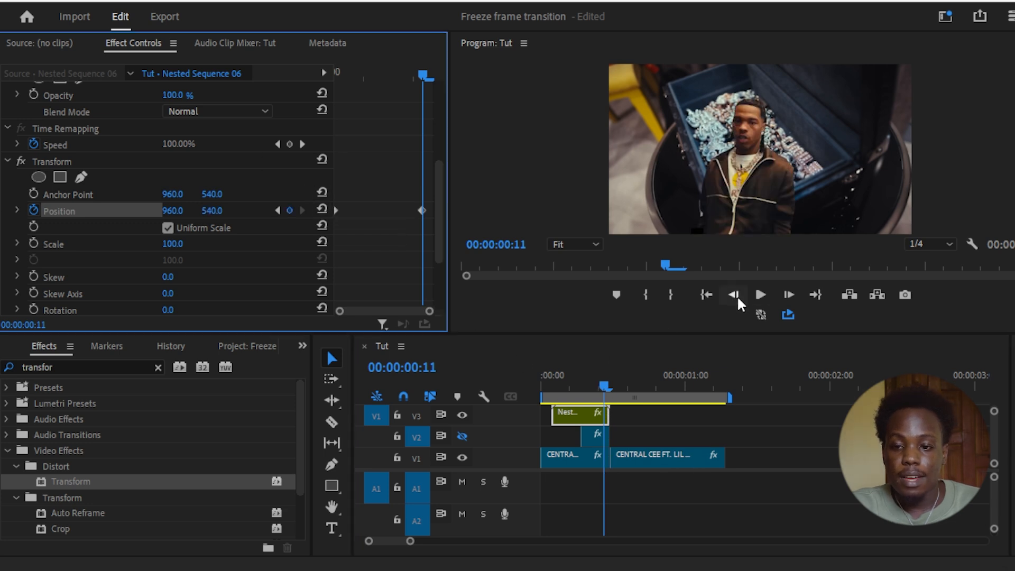
pyautogui.click(761, 296)
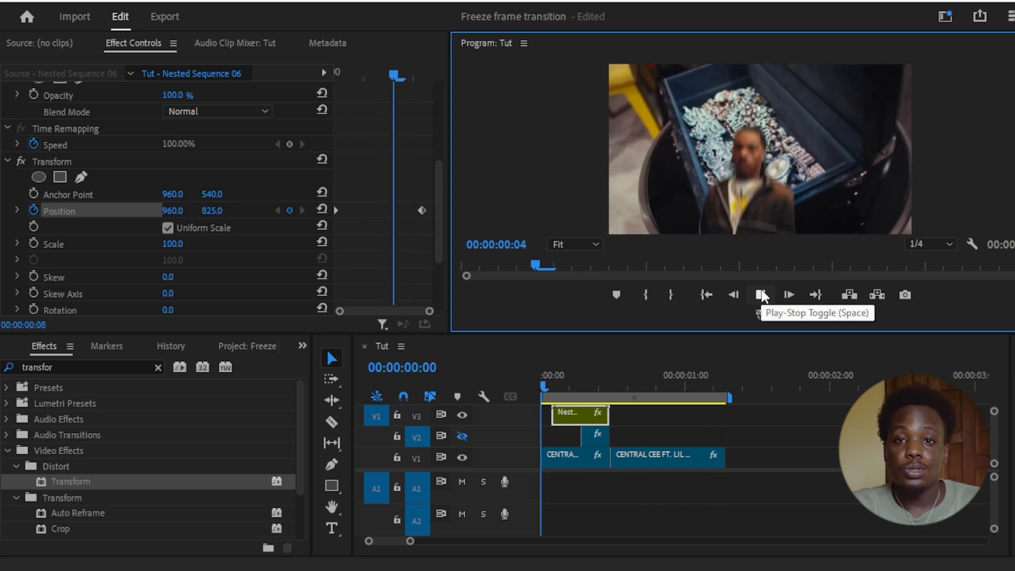
# Make track V2 visible again, turn off Uniform Scale on its clip and keyframe Scale Width at 0 at 00:00:00:07
pyautogui.click(583, 386)
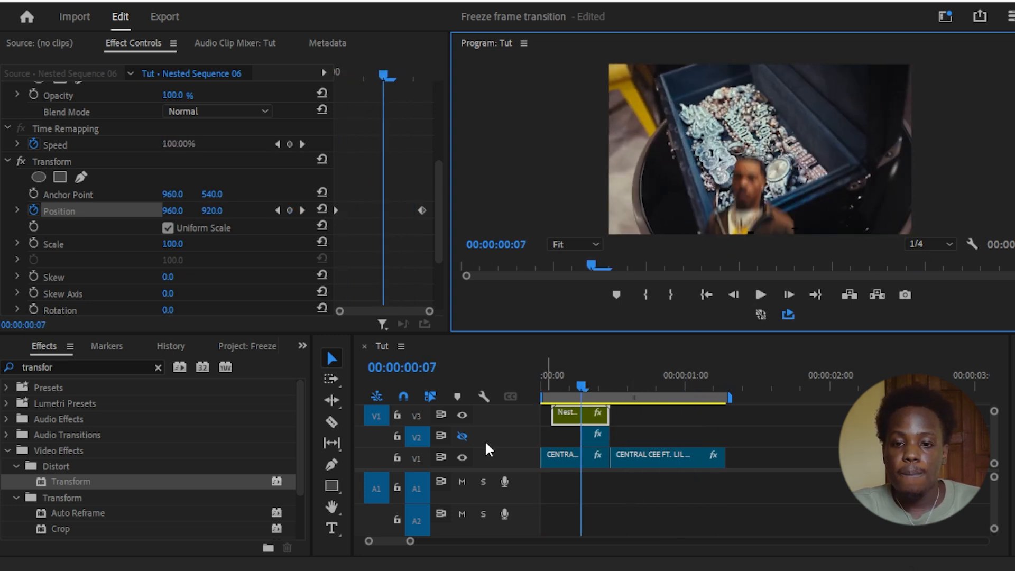
pyautogui.click(461, 435)
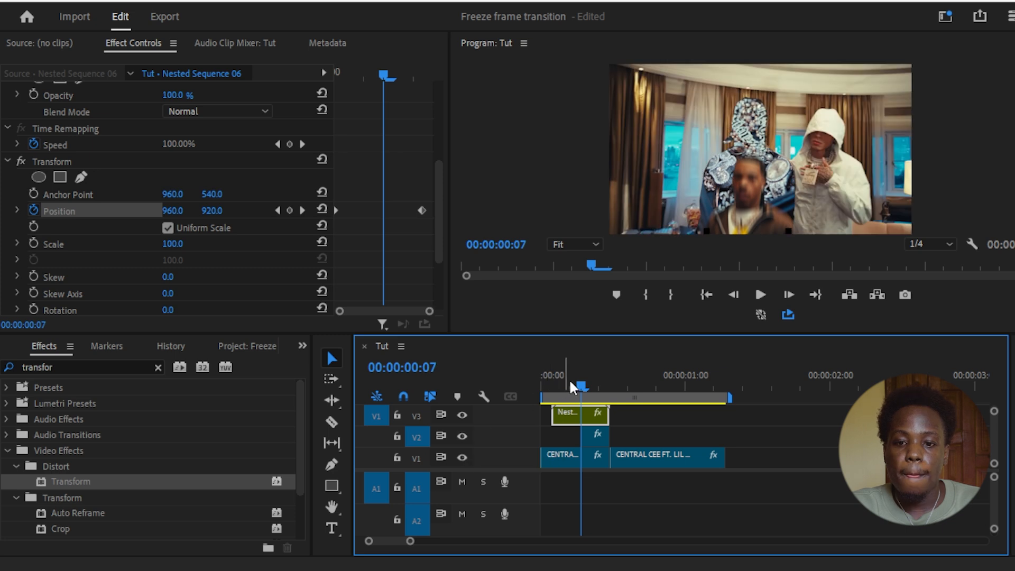
pyautogui.click(595, 435)
pyautogui.click(168, 171)
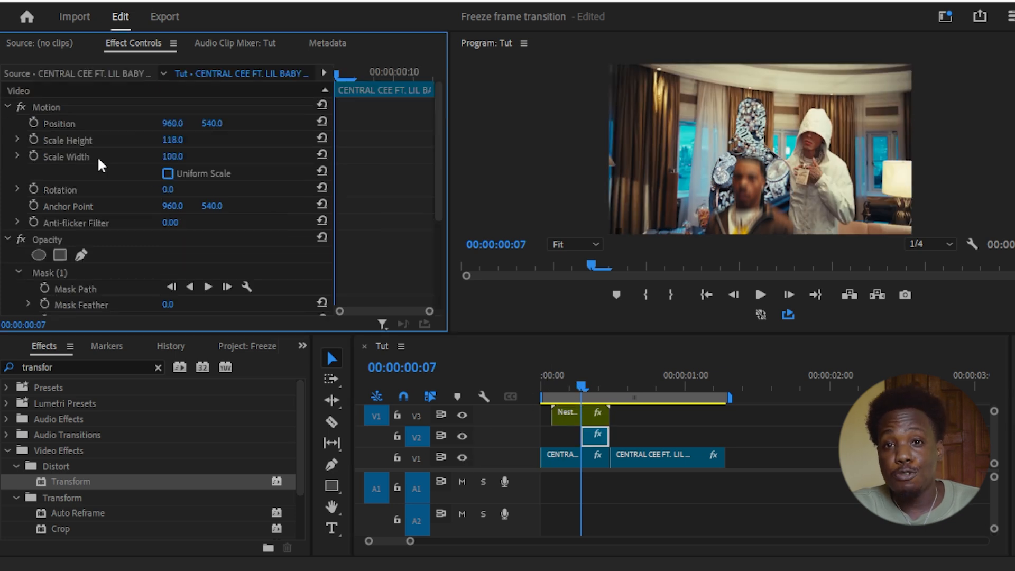
pyautogui.click(35, 156)
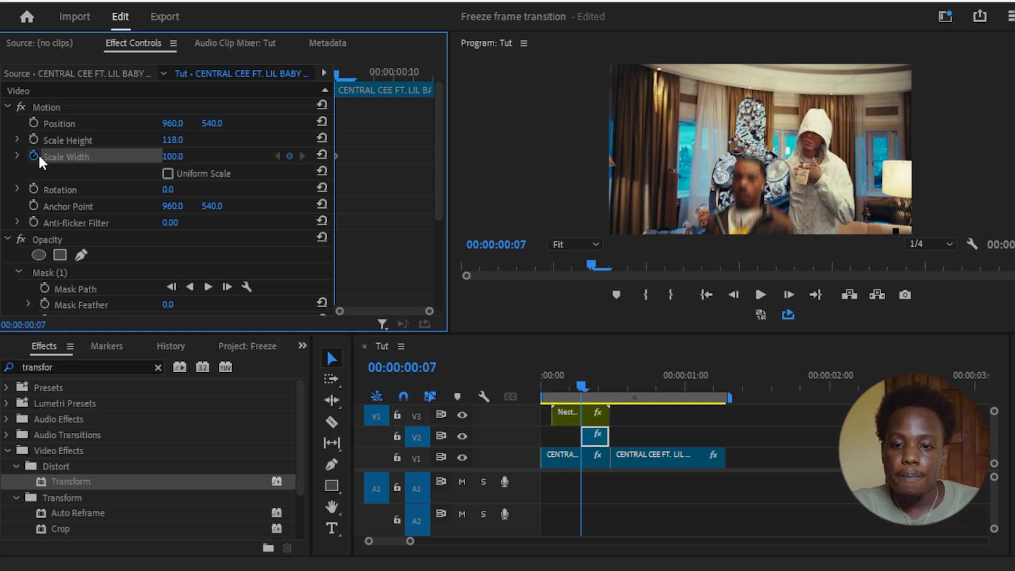
pyautogui.click(176, 156)
pyautogui.write('0')
pyautogui.press('Return')
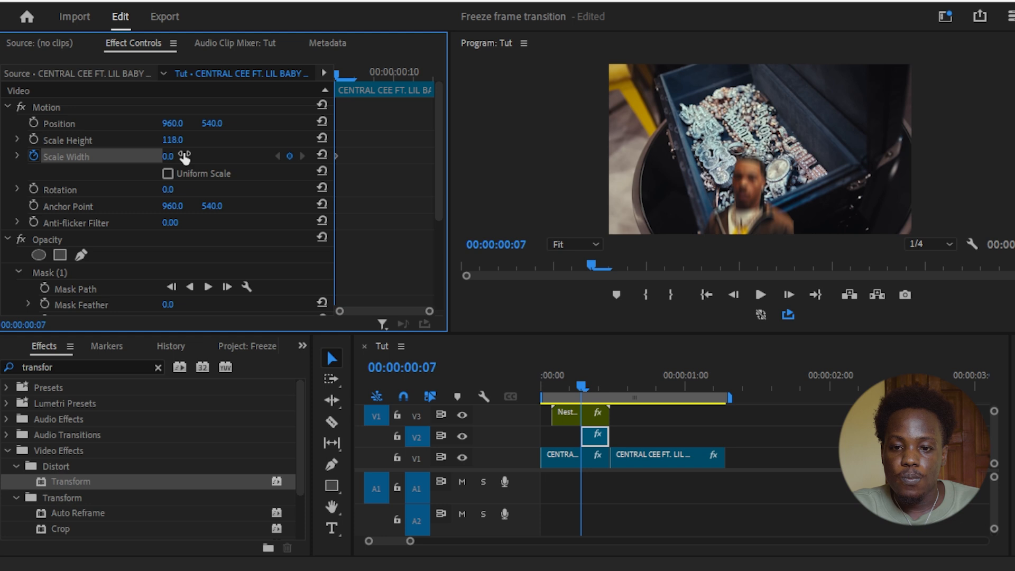
# Add a Scale Width keyframe of 100 to the V2 clip at 00:00:00:11
pyautogui.moveTo(585, 384); pyautogui.dragTo(610, 395)
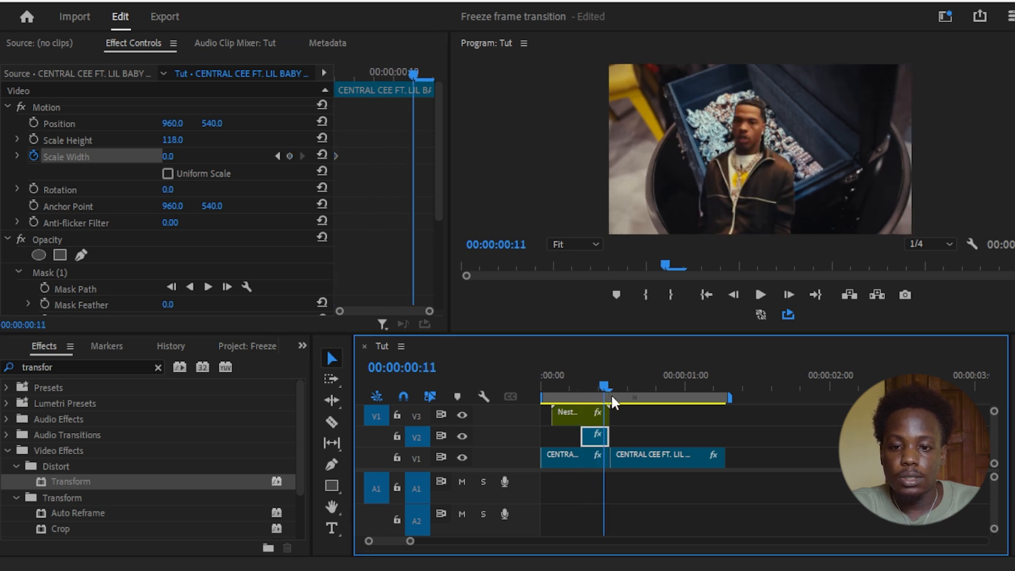
pyautogui.click(170, 156)
pyautogui.write('100')
pyautogui.press('Return')
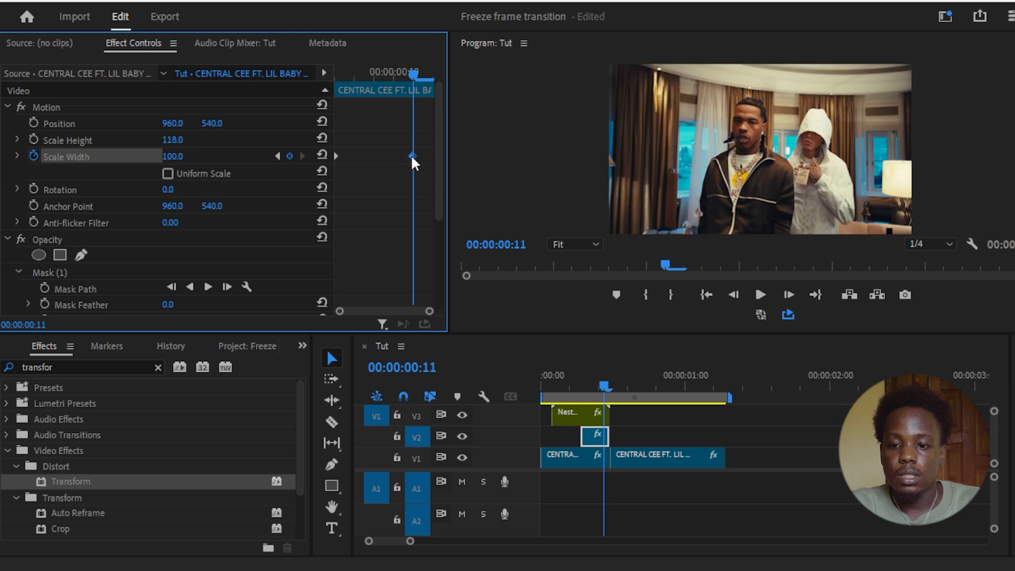
# Play the transition from the beginning of the sequence to check the combined animation
pyautogui.moveTo(570, 384); pyautogui.dragTo(534, 394)
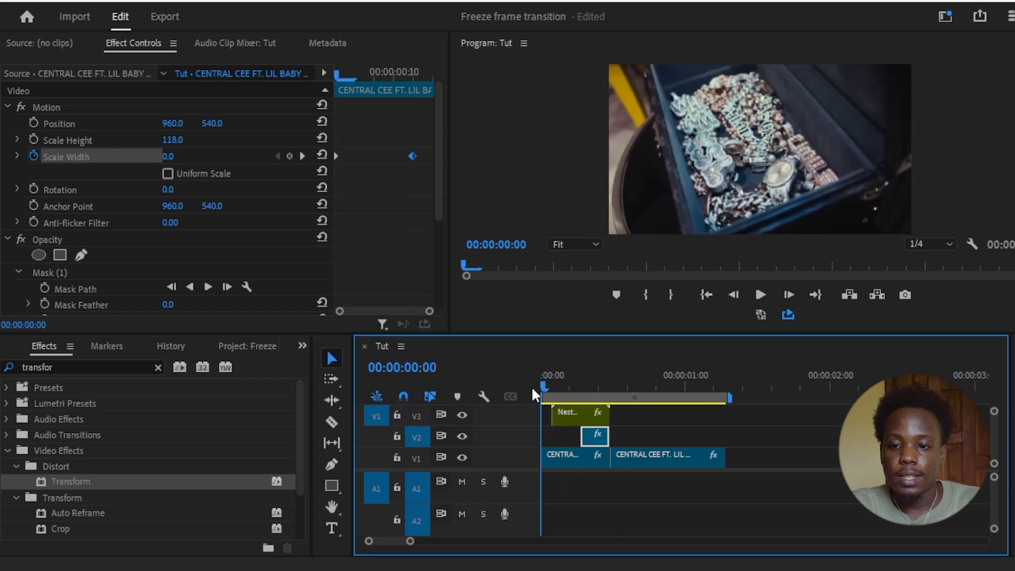
pyautogui.click(761, 294)
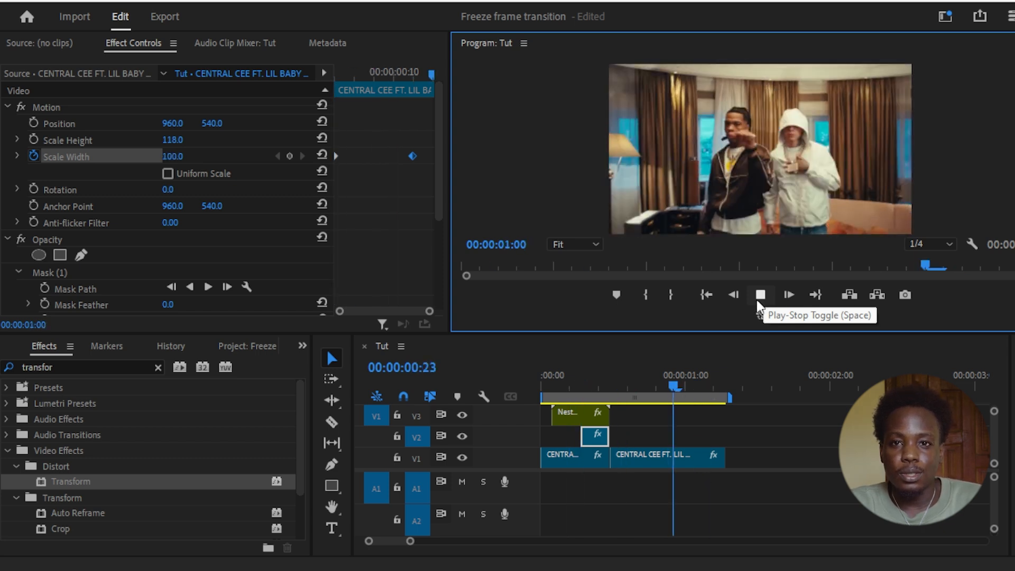
pyautogui.click(758, 294)
# Apply Ease In temporal interpolation to the first Transform Position keyframe of the nested V3 clip
pyautogui.moveTo(652, 373); pyautogui.dragTo(553, 375)
pyautogui.click(584, 416)
pyautogui.moveTo(437, 158); pyautogui.dragTo(436, 256)
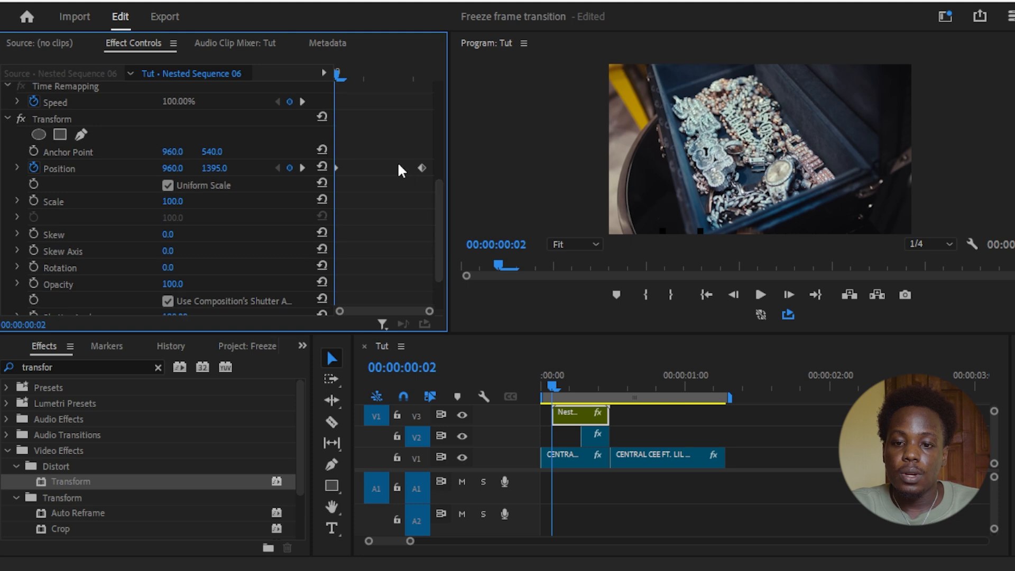
pyautogui.rightClick(336, 167)
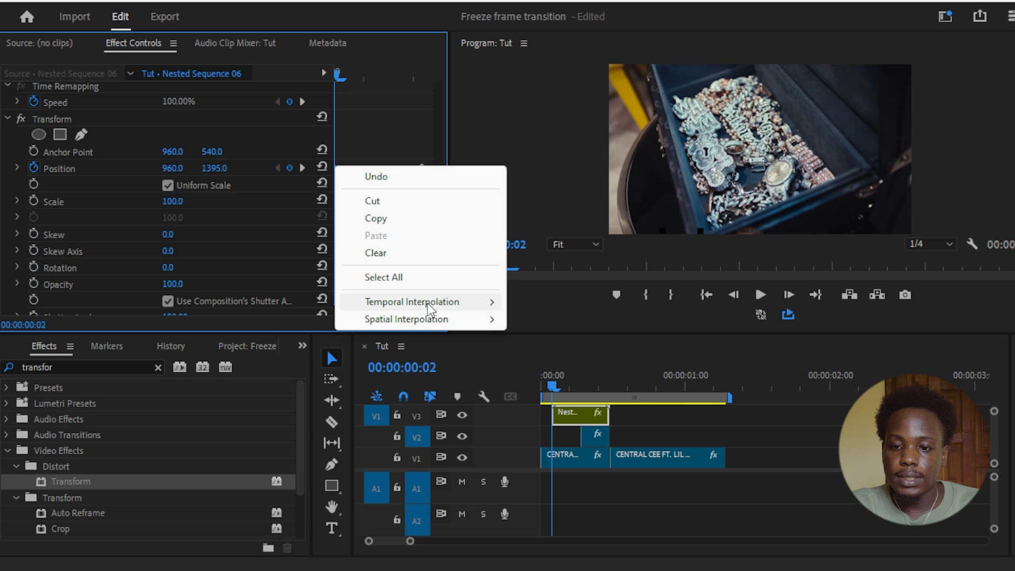
pyautogui.moveTo(429, 309)
pyautogui.click(541, 394)
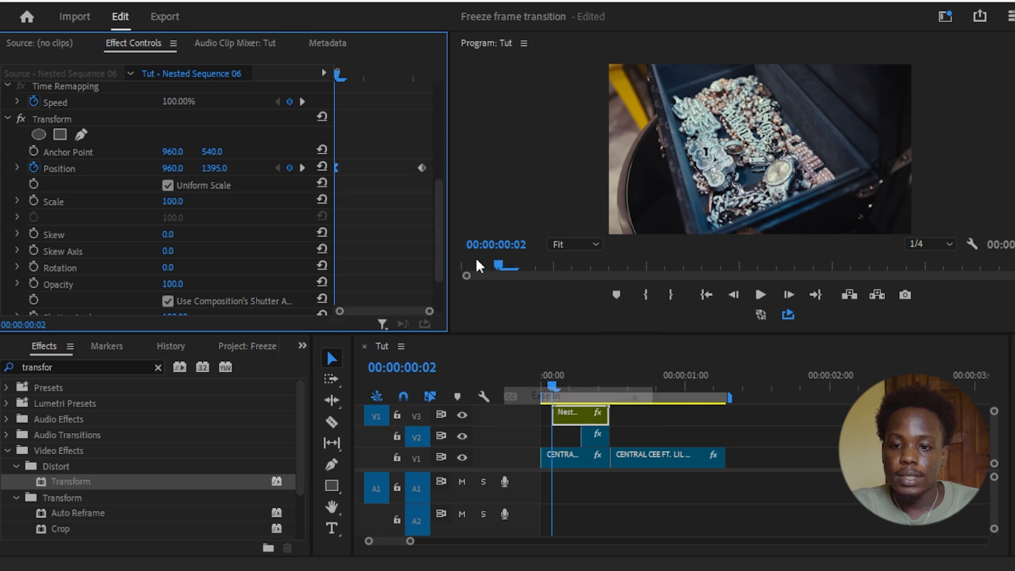
# Apply Ease Out temporal interpolation to the last Transform Position keyframe and return the playhead to the sequence start
pyautogui.rightClick(424, 166)
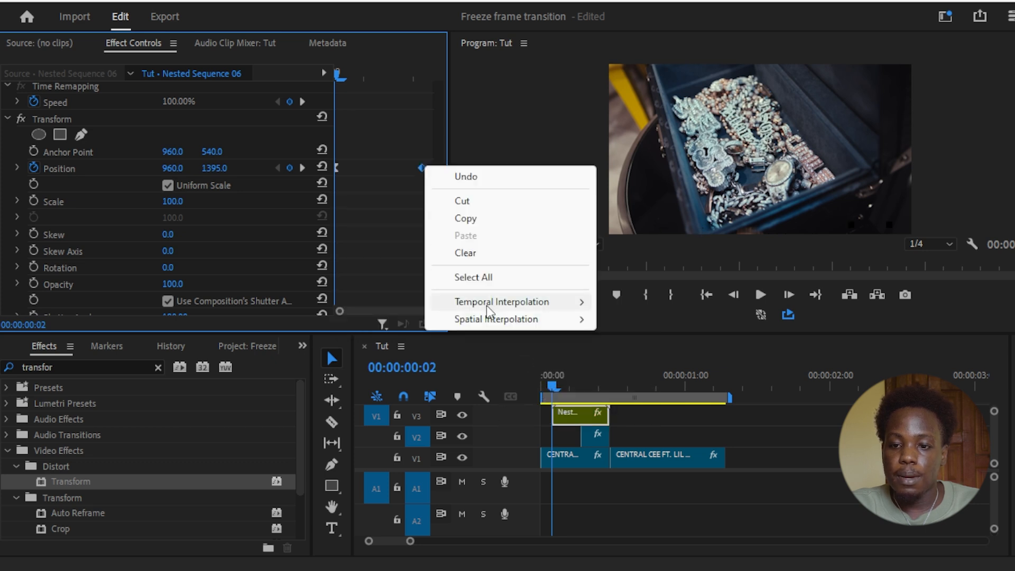
pyautogui.moveTo(555, 302)
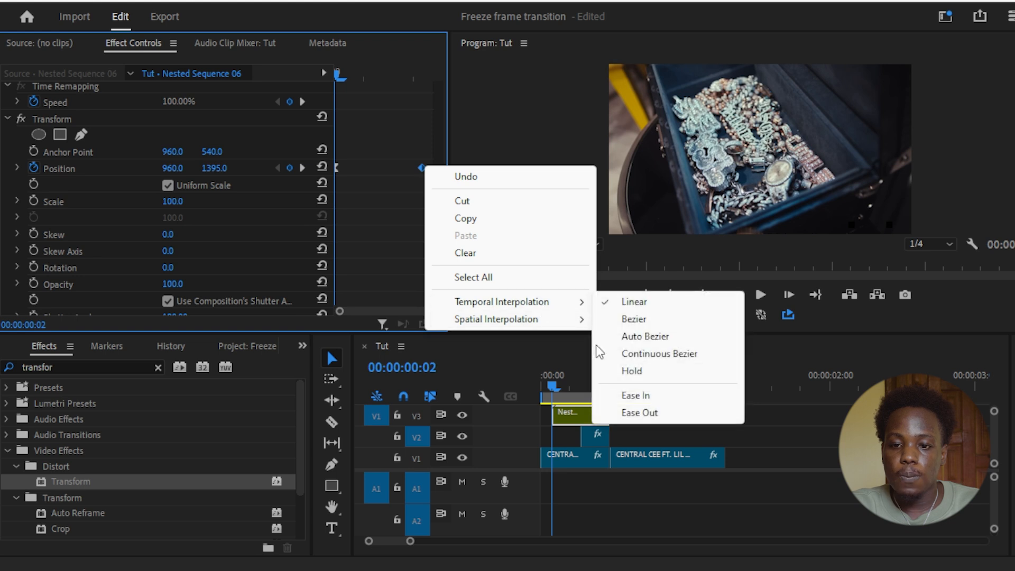
pyautogui.click(638, 412)
pyautogui.moveTo(560, 382); pyautogui.dragTo(532, 381)
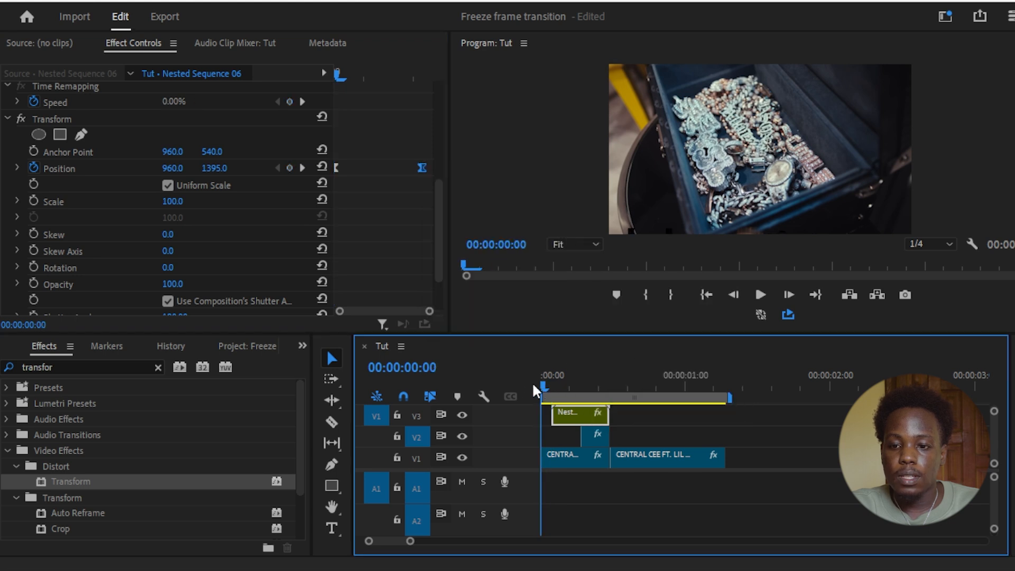
# Play the transition from the sequence start and scrub back to 00:00:00:10 to check the eased Position animation
pyautogui.click(760, 294)
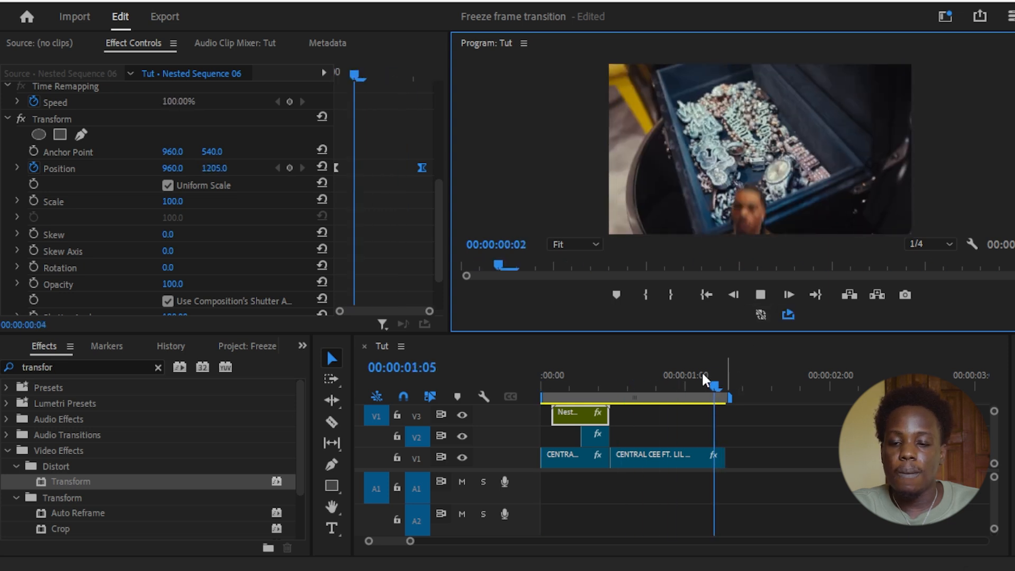
pyautogui.moveTo(624, 379); pyautogui.dragTo(604, 372)
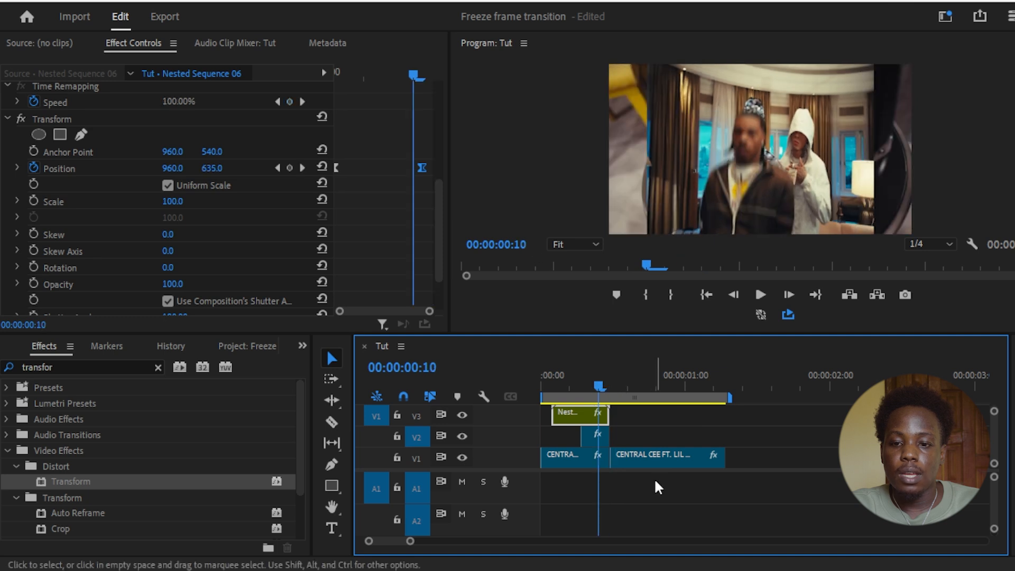
# Apply Ease In to the first Scale Width keyframe of the V2 clip and Ease Out to its last one
pyautogui.click(595, 439)
pyautogui.rightClick(335, 157)
pyautogui.click(391, 389)
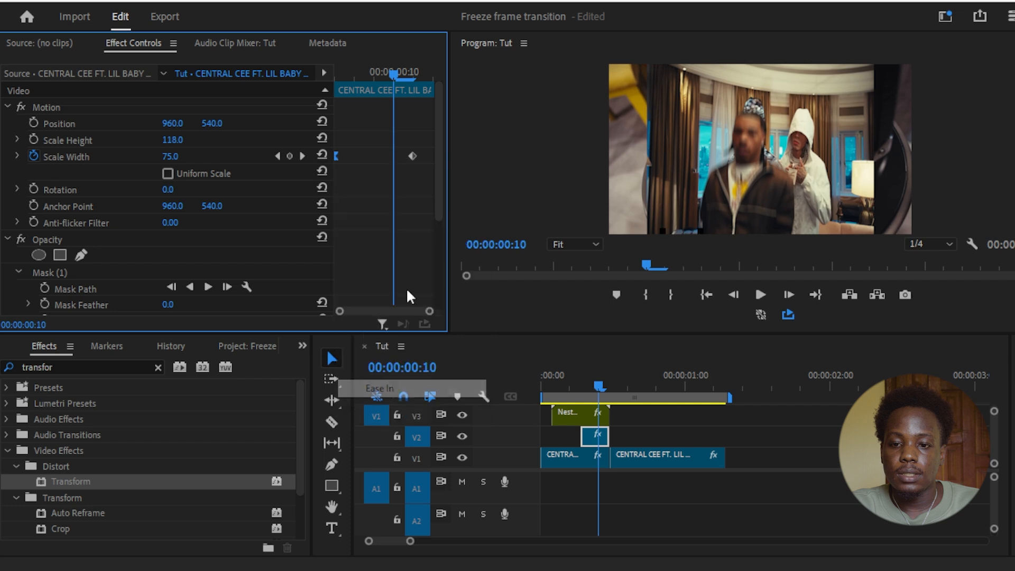
pyautogui.rightClick(411, 156)
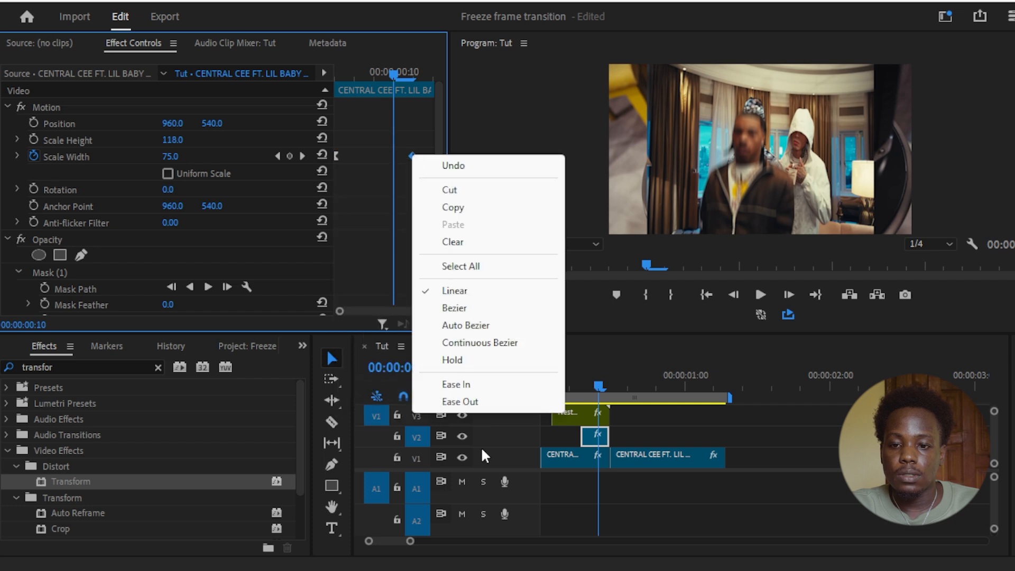
pyautogui.click(484, 402)
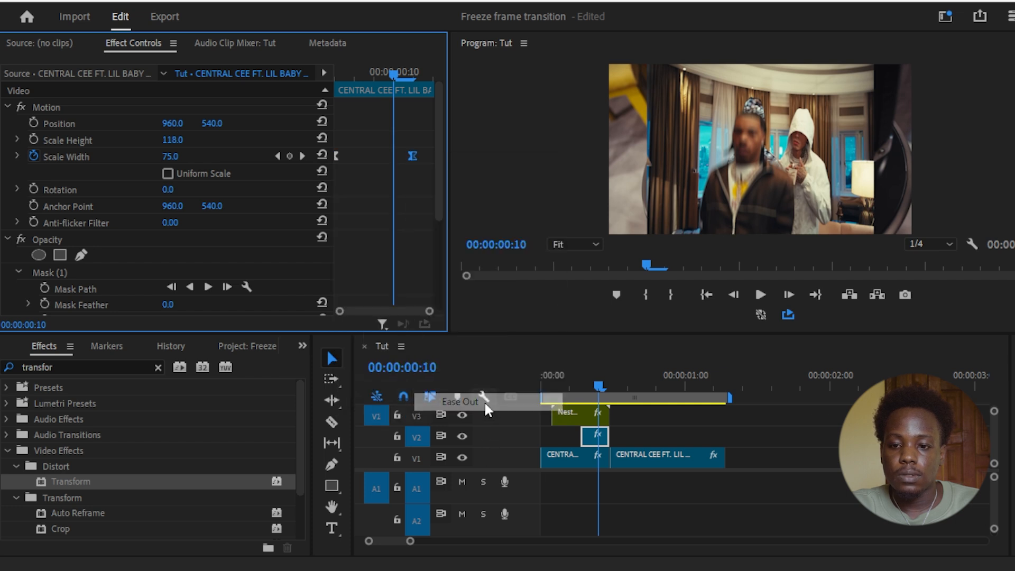
# Play back the transition and stop it to review the eased Scale Width animation
pyautogui.click(595, 372)
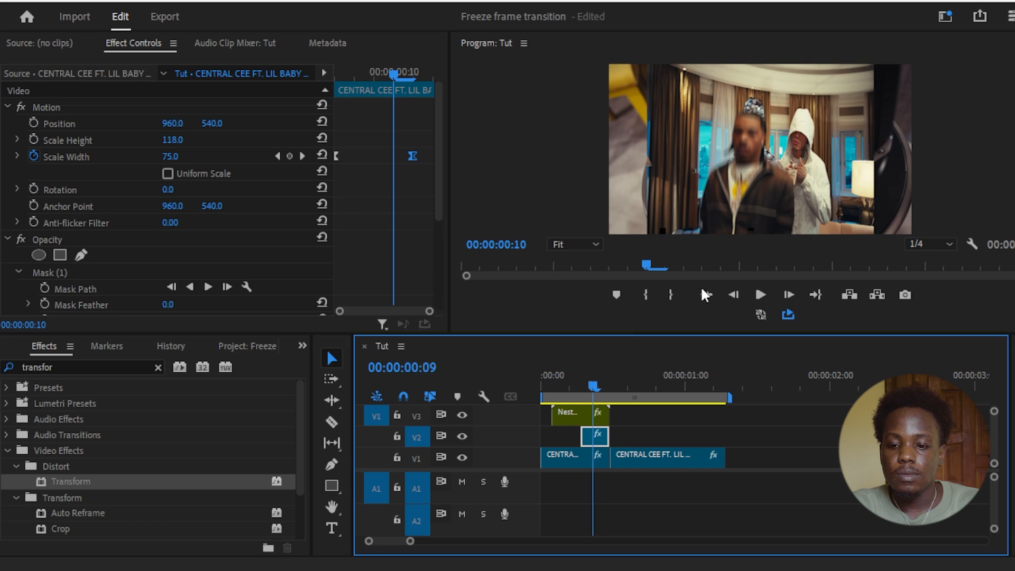
pyautogui.click(759, 293)
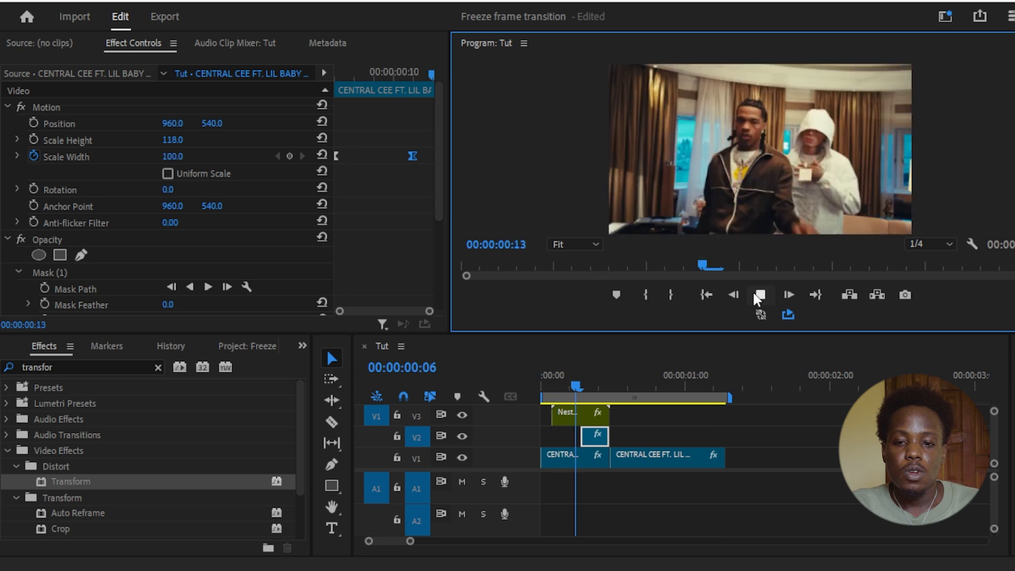
pyautogui.click(754, 295)
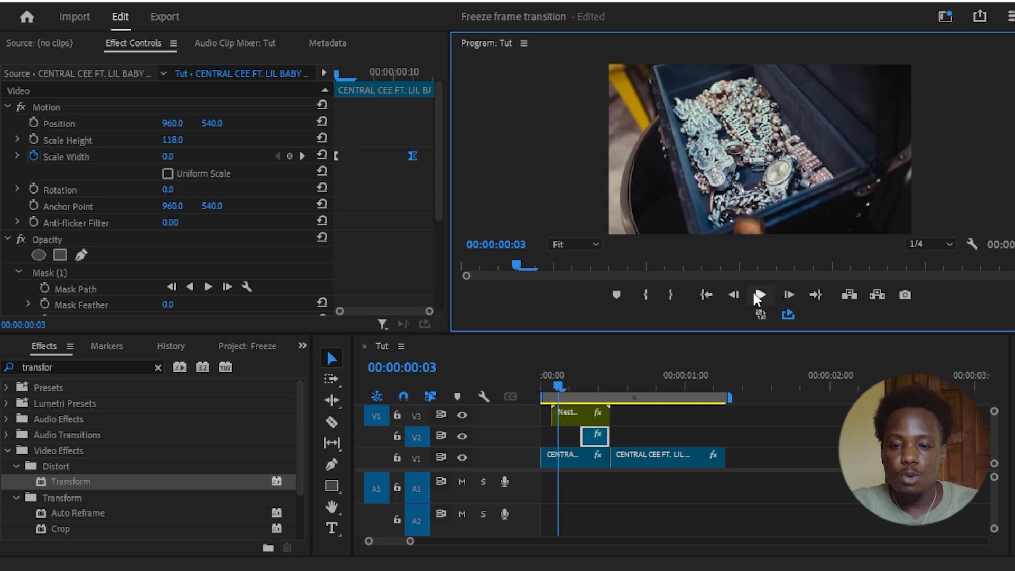
# Shift the nested V3 clip's Transform Position keyframes so the first sits at 00:00:00:07 and the last at the clip's end
pyautogui.press('Down')
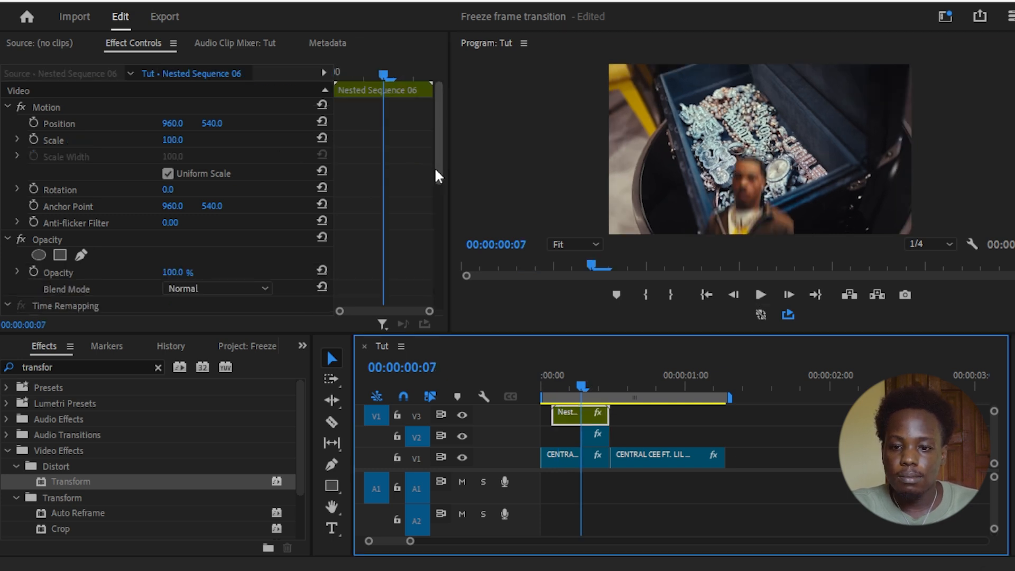
pyautogui.moveTo(434, 167); pyautogui.dragTo(434, 246)
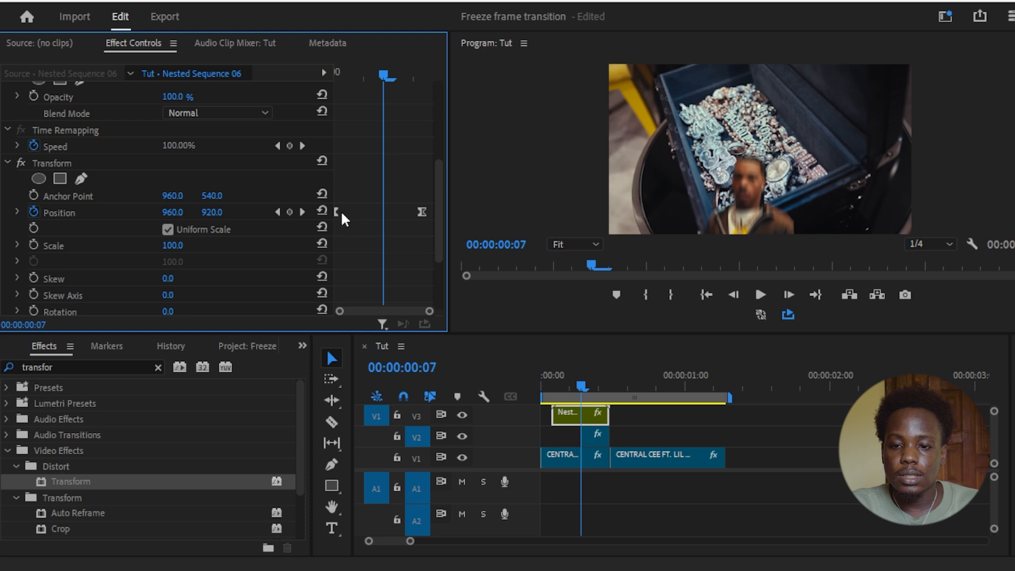
pyautogui.moveTo(336, 211); pyautogui.dragTo(433, 212)
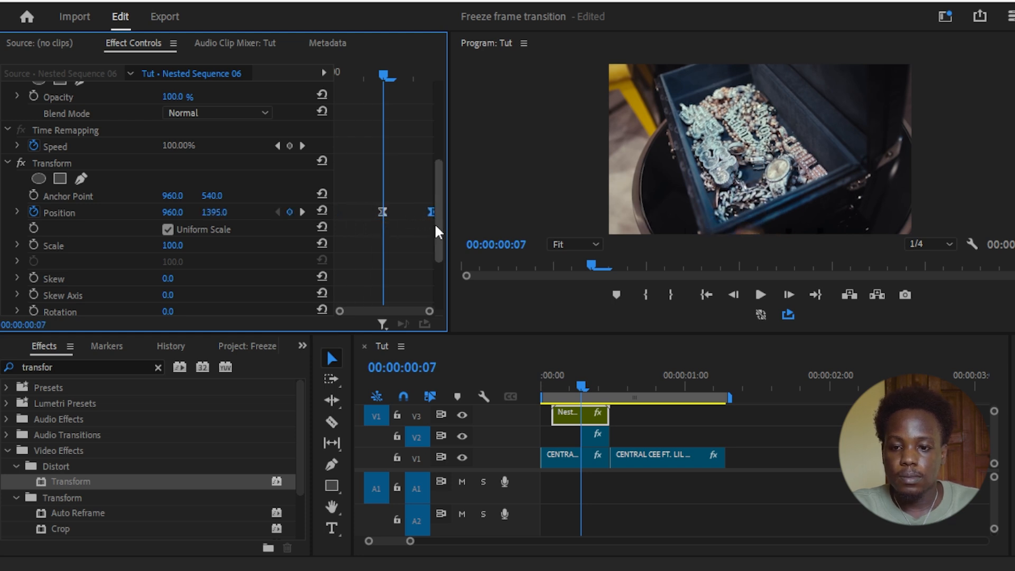
# Move the V2 clip's last Scale Width keyframe to the clip's end and the first to 00:00:00:08
pyautogui.click(586, 432)
pyautogui.moveTo(336, 153); pyautogui.dragTo(434, 155)
pyautogui.moveTo(591, 377)
pyautogui.mouseDown()
pyautogui.moveTo(603, 388)
pyautogui.moveTo(591, 381)
pyautogui.mouseUp()
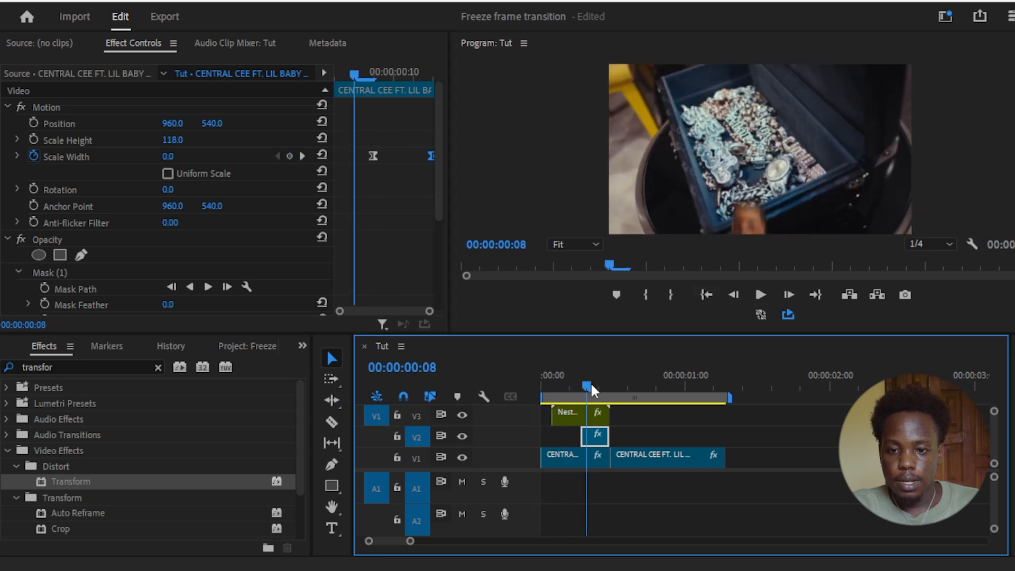
pyautogui.click(367, 154)
pyautogui.moveTo(372, 155); pyautogui.dragTo(354, 155)
# Move the first Transform Position keyframe of the nested V3 clip earlier, to 00:00:00:05
pyautogui.click(572, 412)
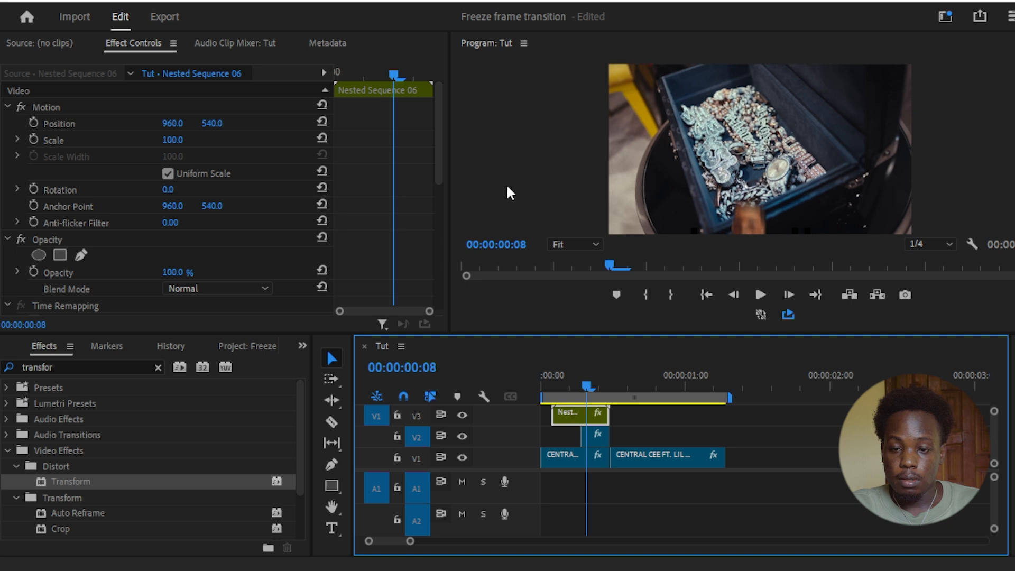
pyautogui.moveTo(432, 166); pyautogui.dragTo(431, 241)
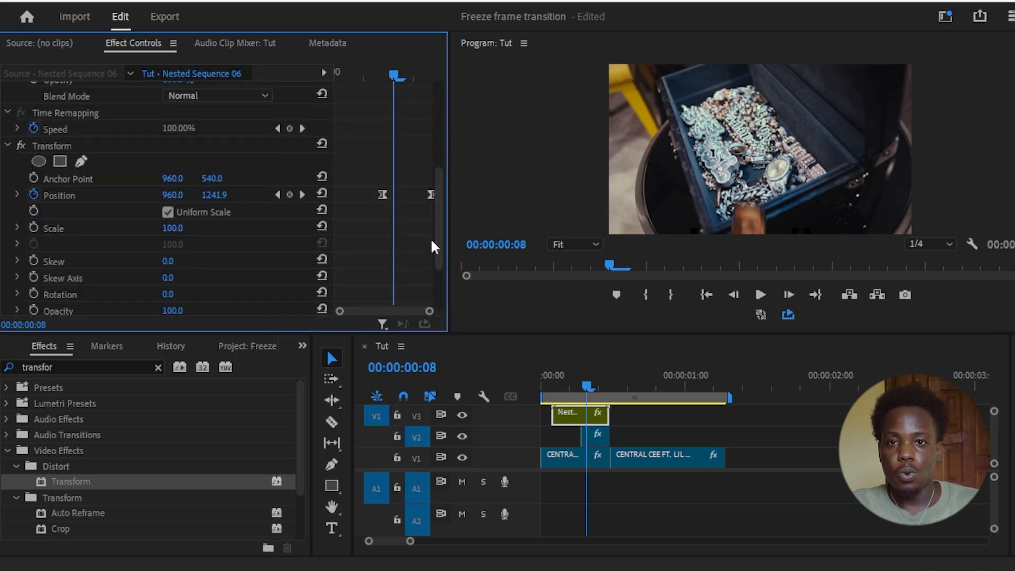
pyautogui.moveTo(387, 193); pyautogui.dragTo(367, 190)
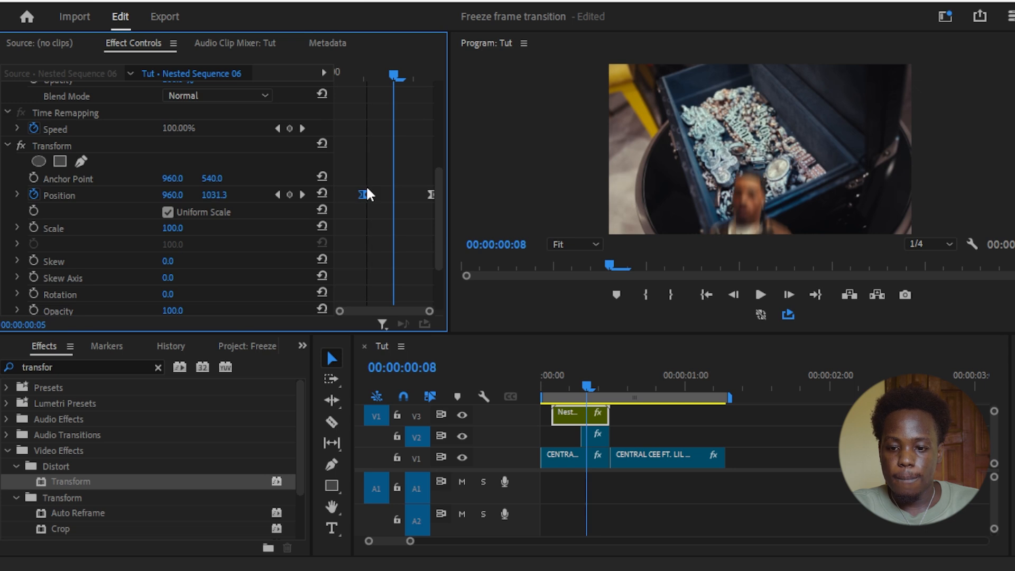
# Play the sequence from 00:00:00:00 to check the transition with the retimed keyframes
pyautogui.moveTo(578, 383); pyautogui.dragTo(534, 386)
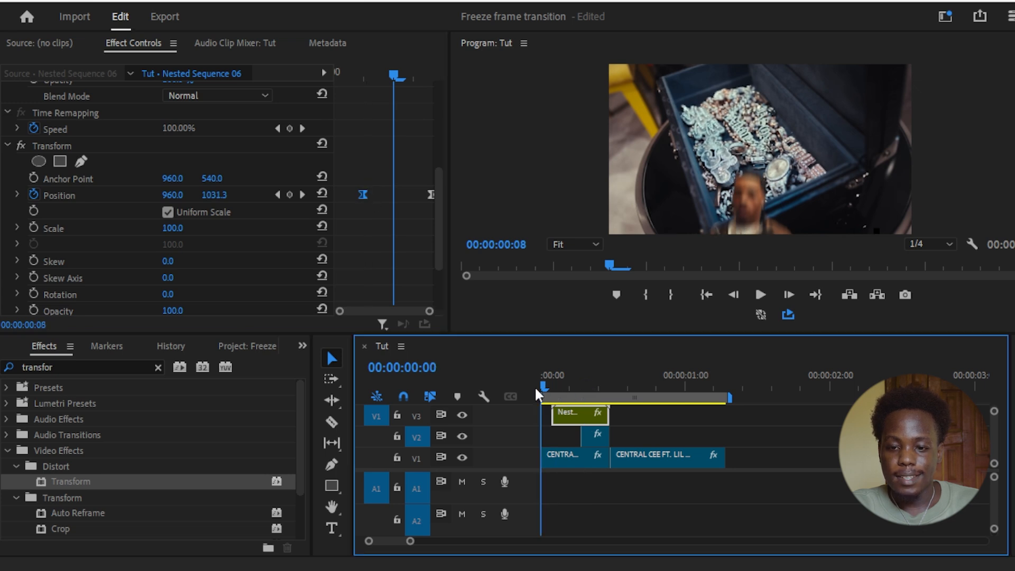
pyautogui.click(766, 298)
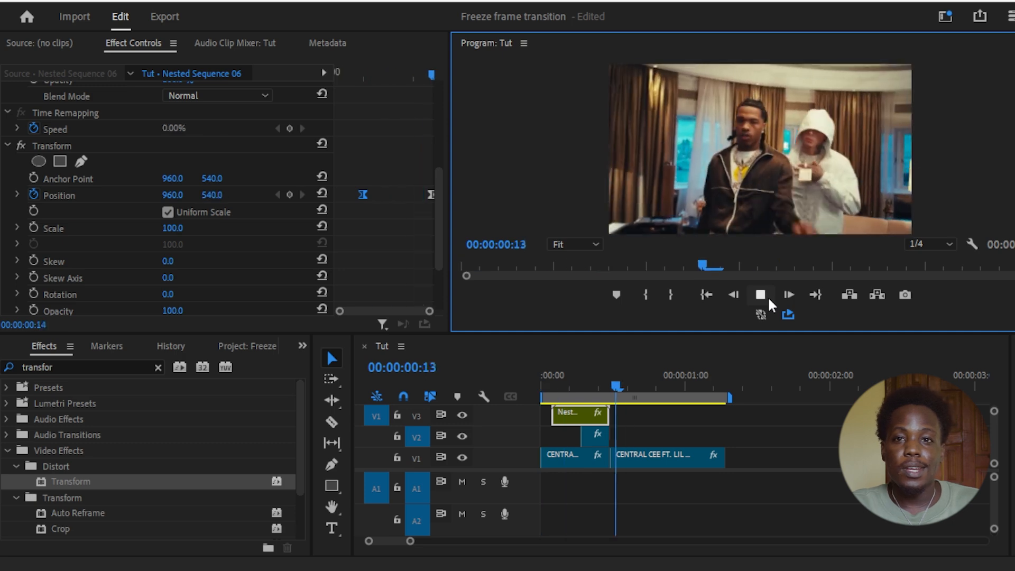